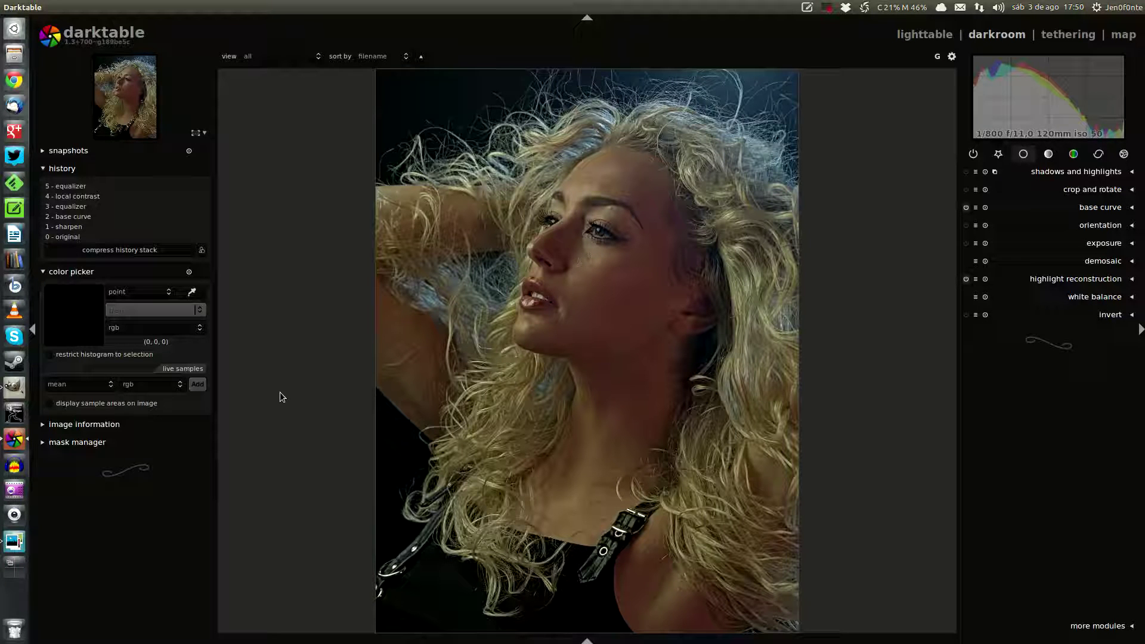
- In GIMP, open G'MIC's Freaky details filter (amplitude 2, scale 10, iterations 1) and move its dialog aside
key(alt+Tab)
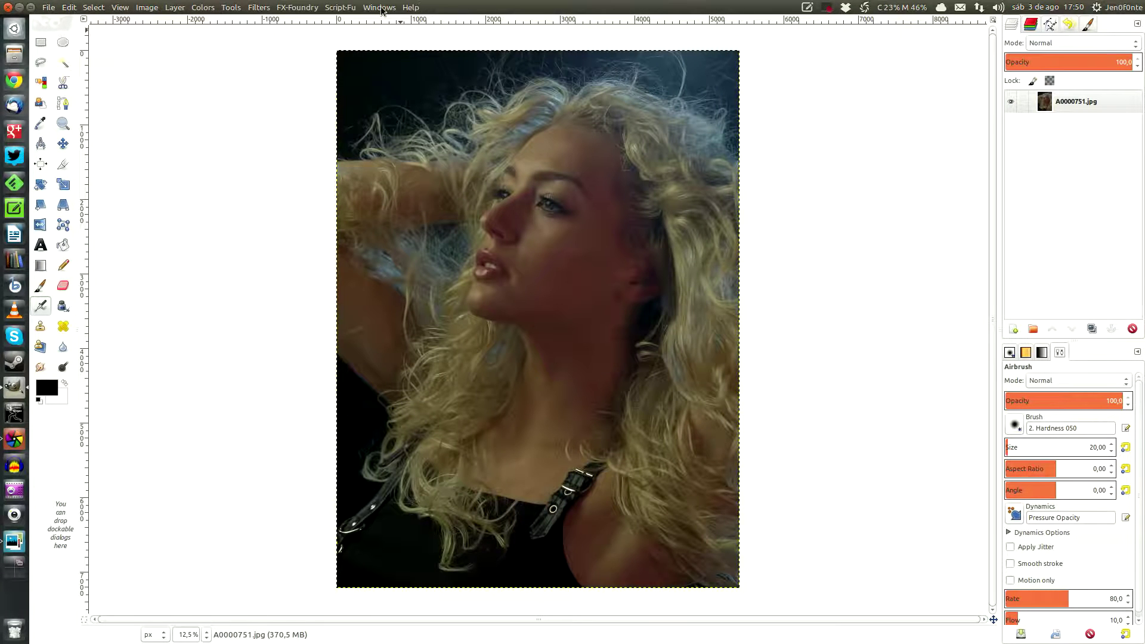
click(285, 7)
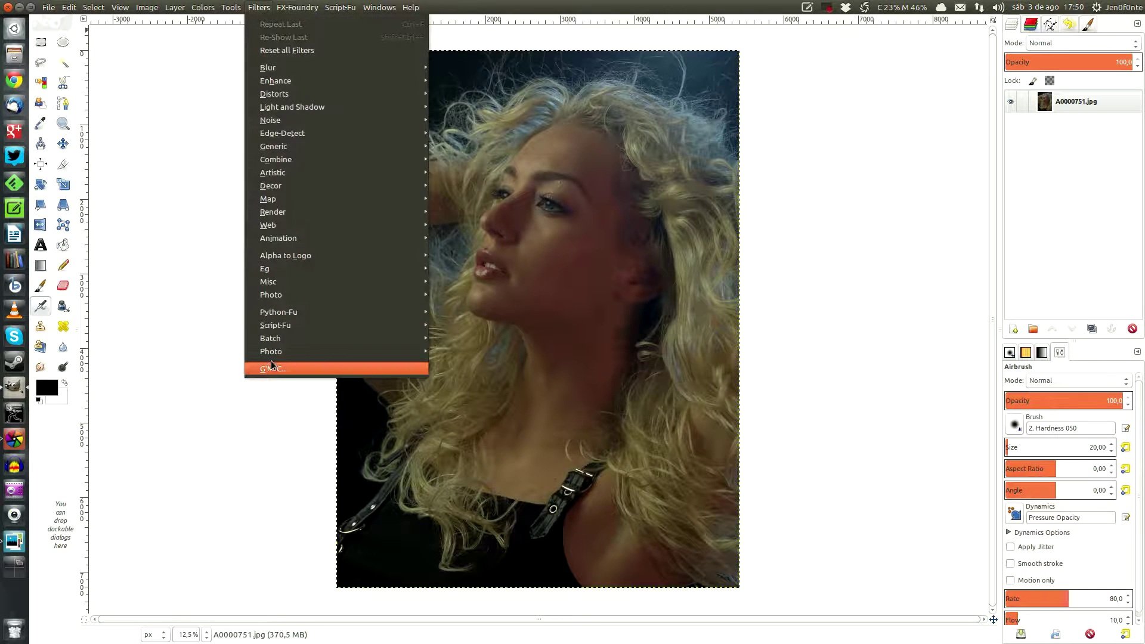
click(275, 368)
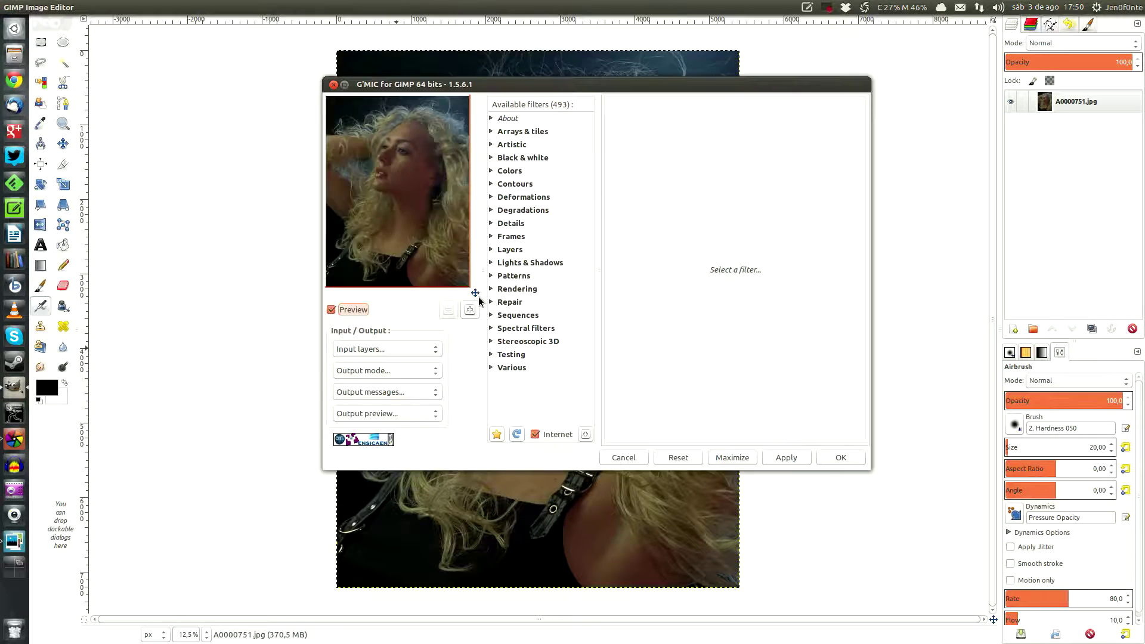
click(490, 224)
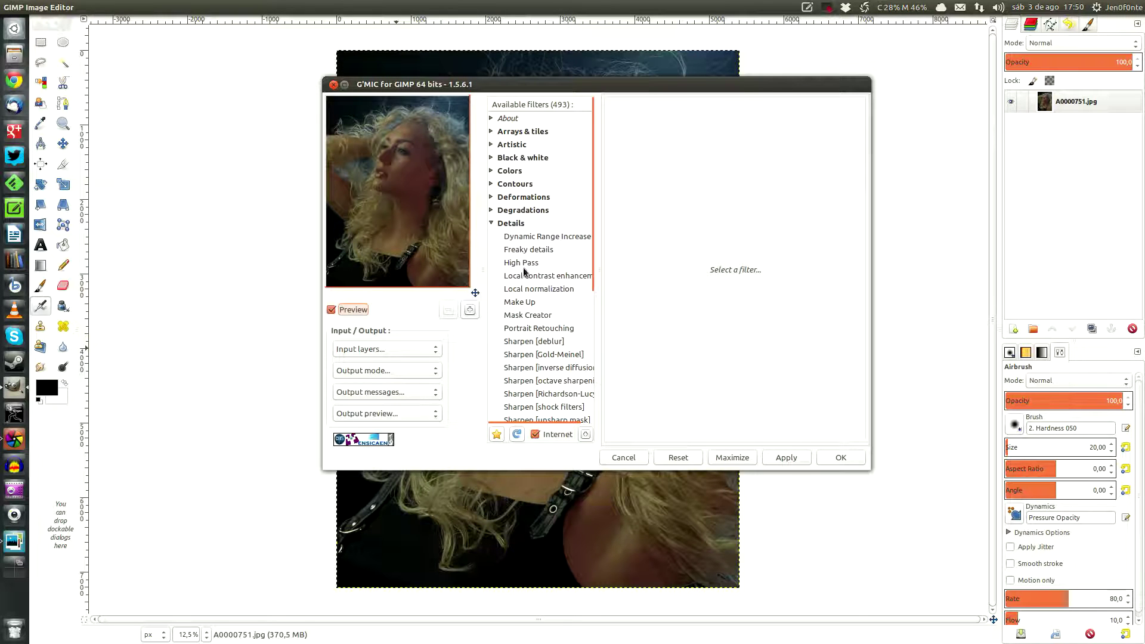
click(525, 250)
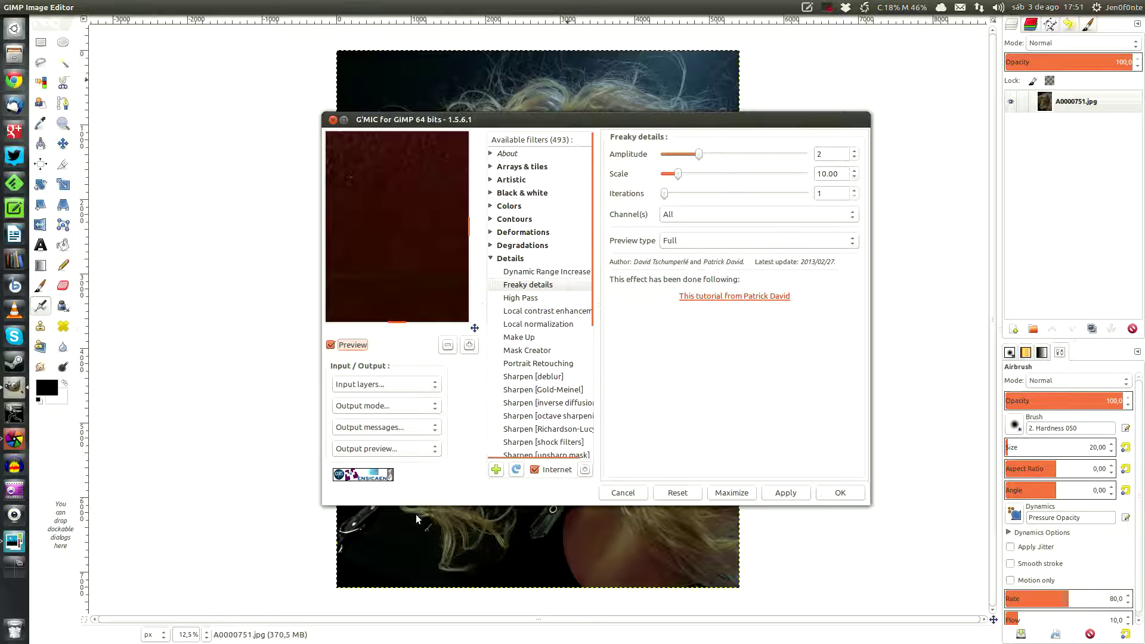
drag(511, 116, 799, 80)
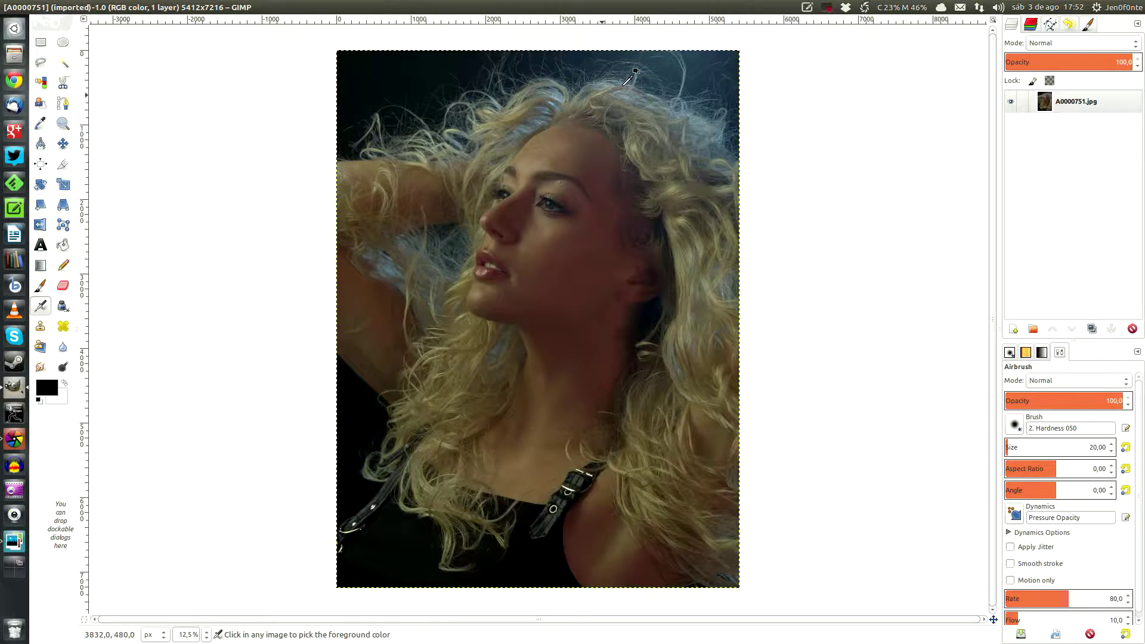
- Back in darktable, zoom into a close-up of the woman's face
key(alt+Tab)
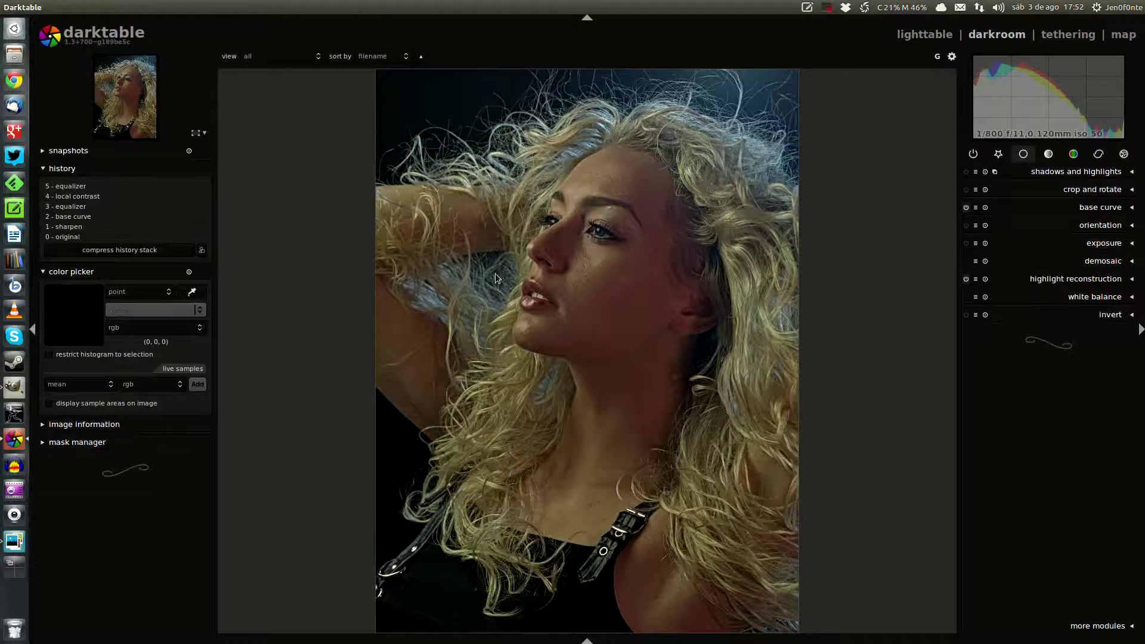
scroll(519, 271, up, 2)
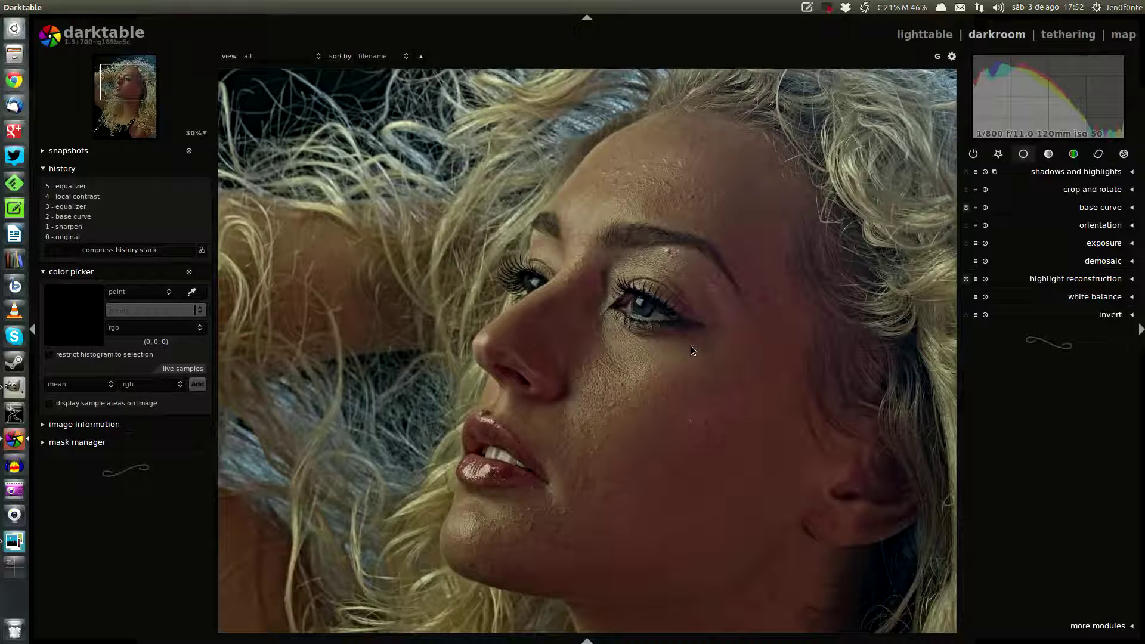
drag(592, 363, 594, 345)
scroll(594, 346, up, 5)
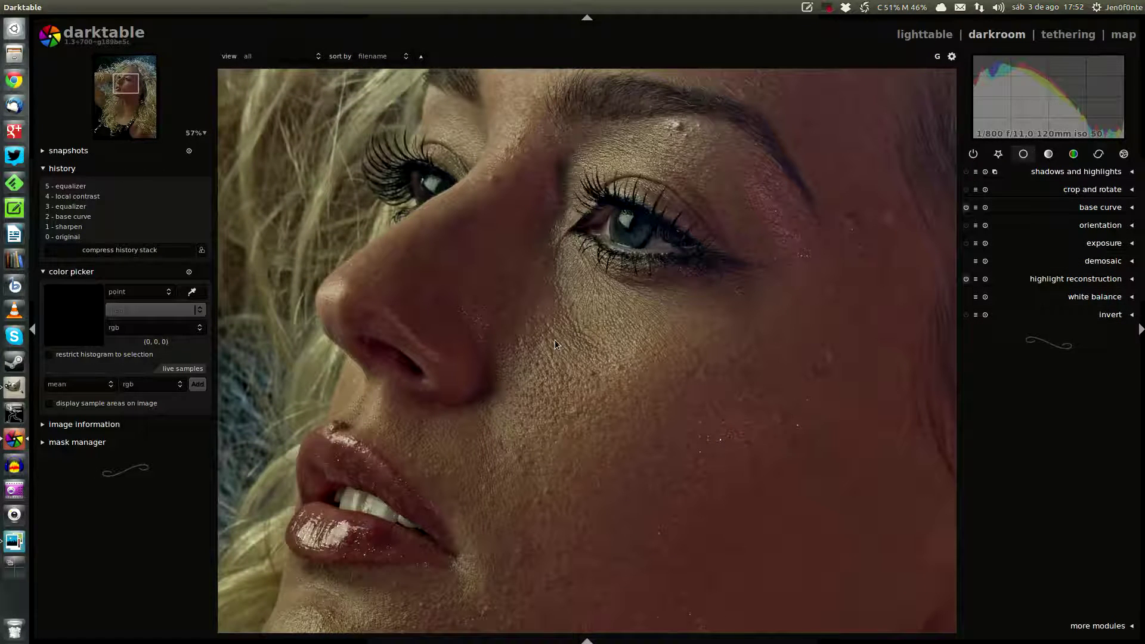
scroll(553, 331, down, 1)
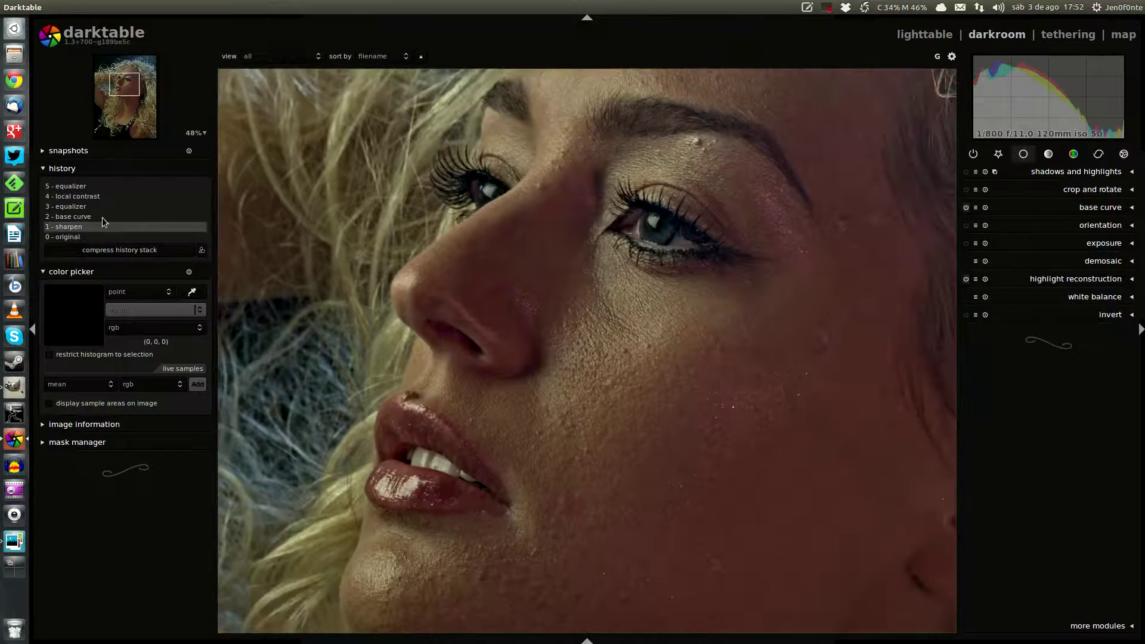
- Compare the face at the base curve, first equalizer, full-edit and sharpen history steps
click(102, 217)
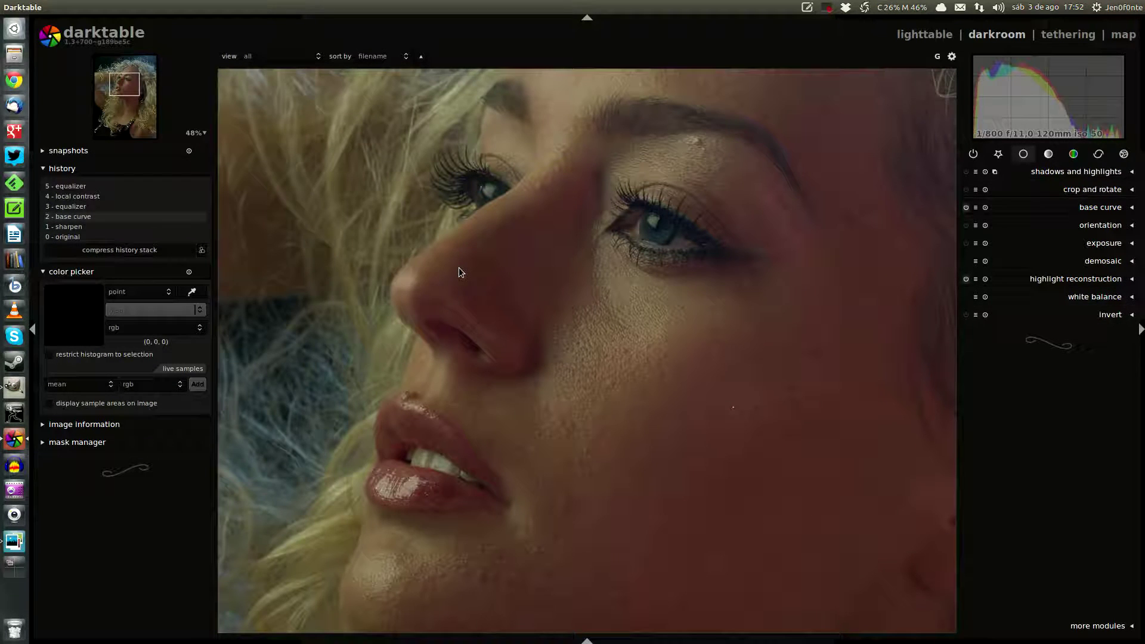
drag(459, 272, 407, 213)
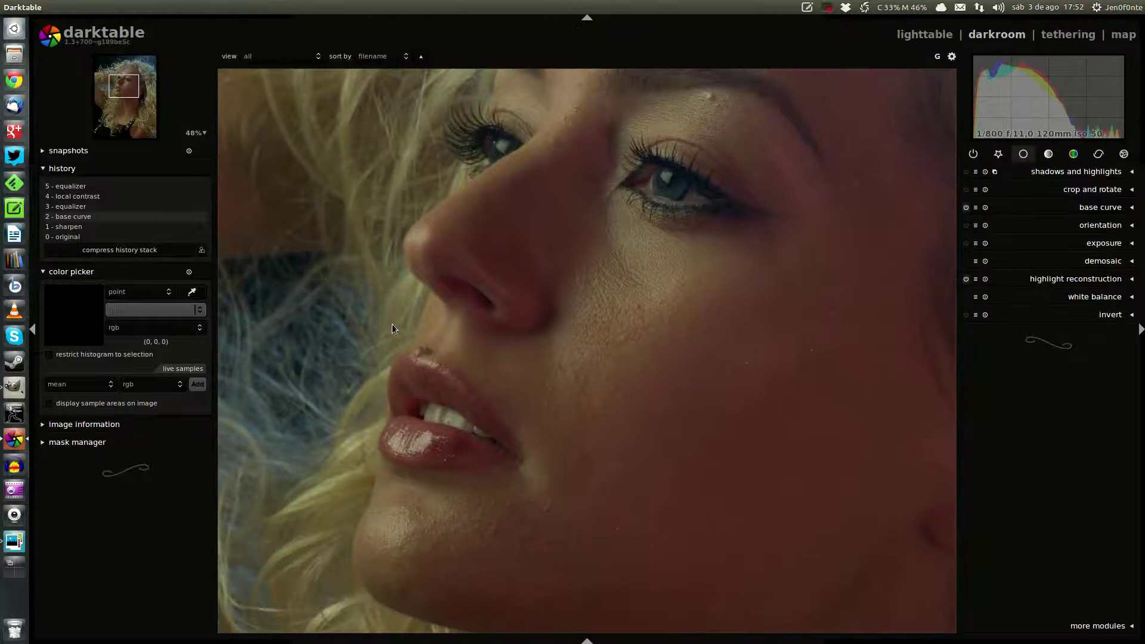
click(117, 205)
click(89, 187)
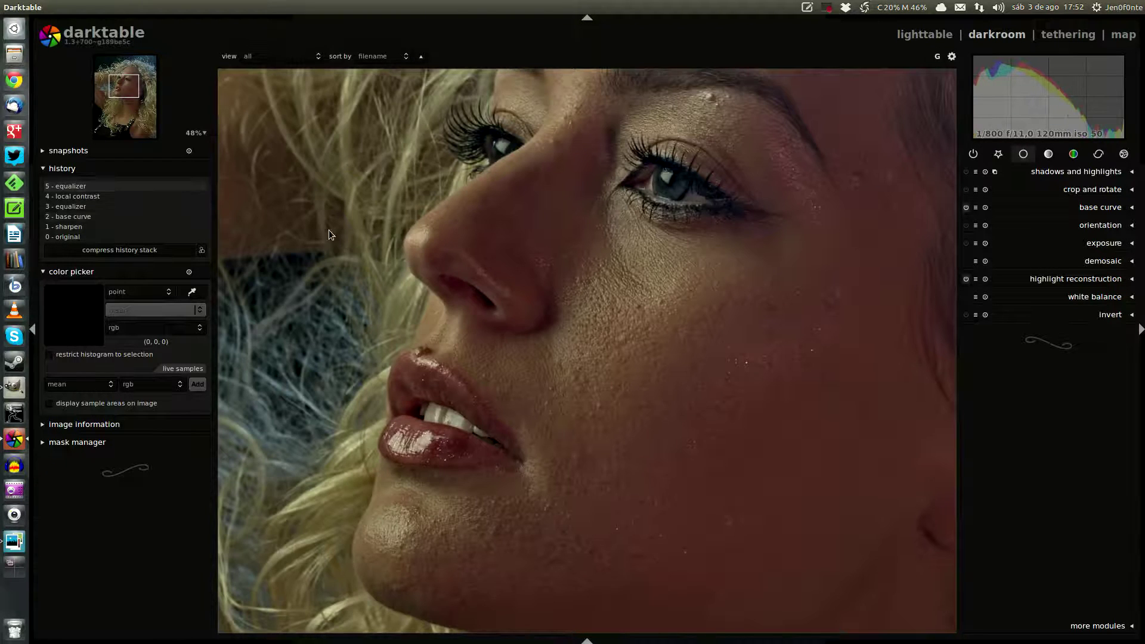
click(119, 227)
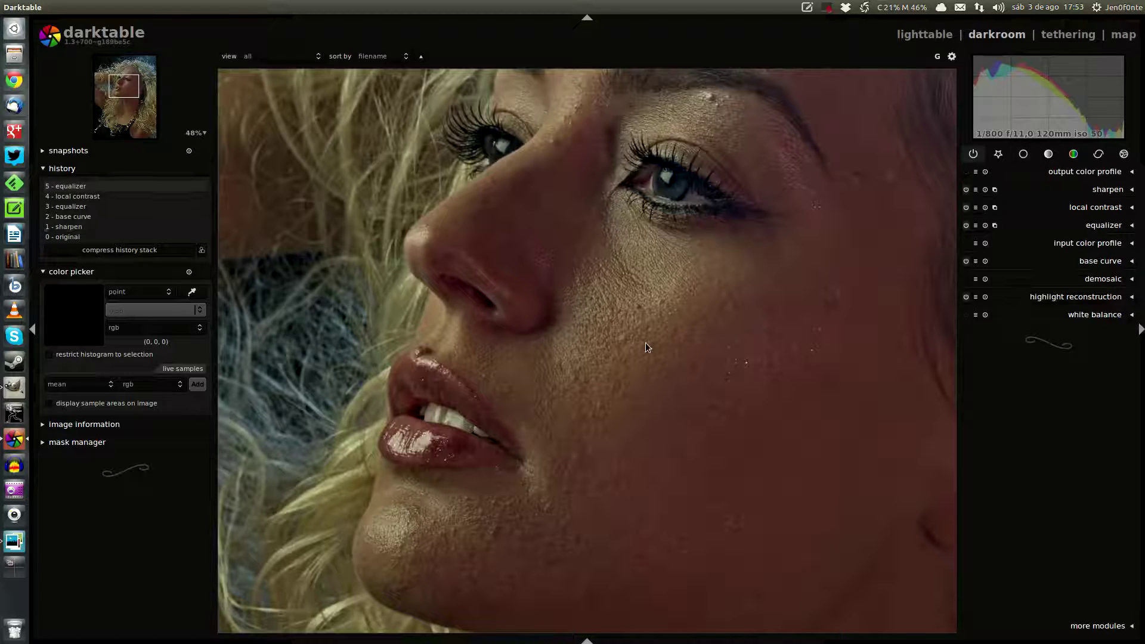
- Compress the history stack down to the base curve step
click(121, 217)
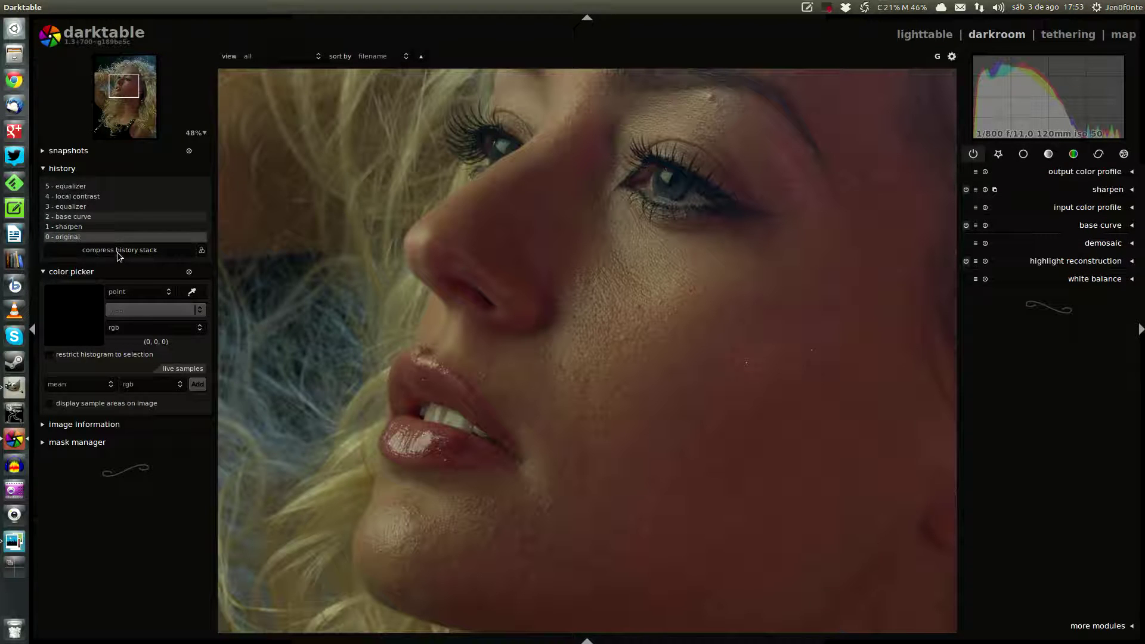
click(117, 250)
drag(690, 304, 621, 417)
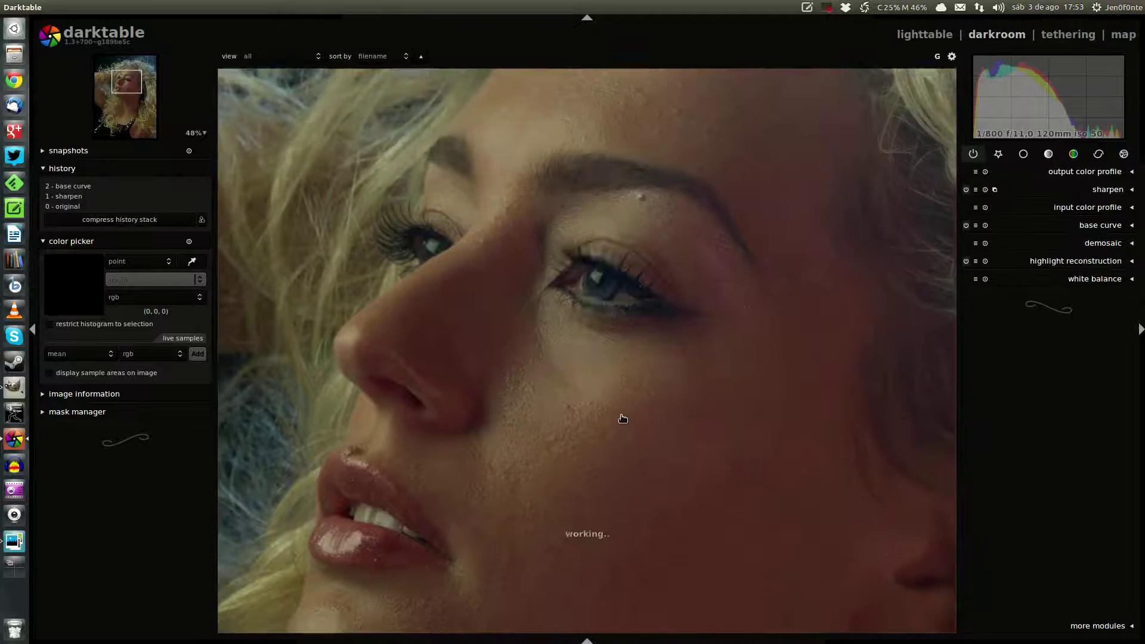
- Switch on the equalizer module from the correction group and reframe the face close-up
click(1101, 155)
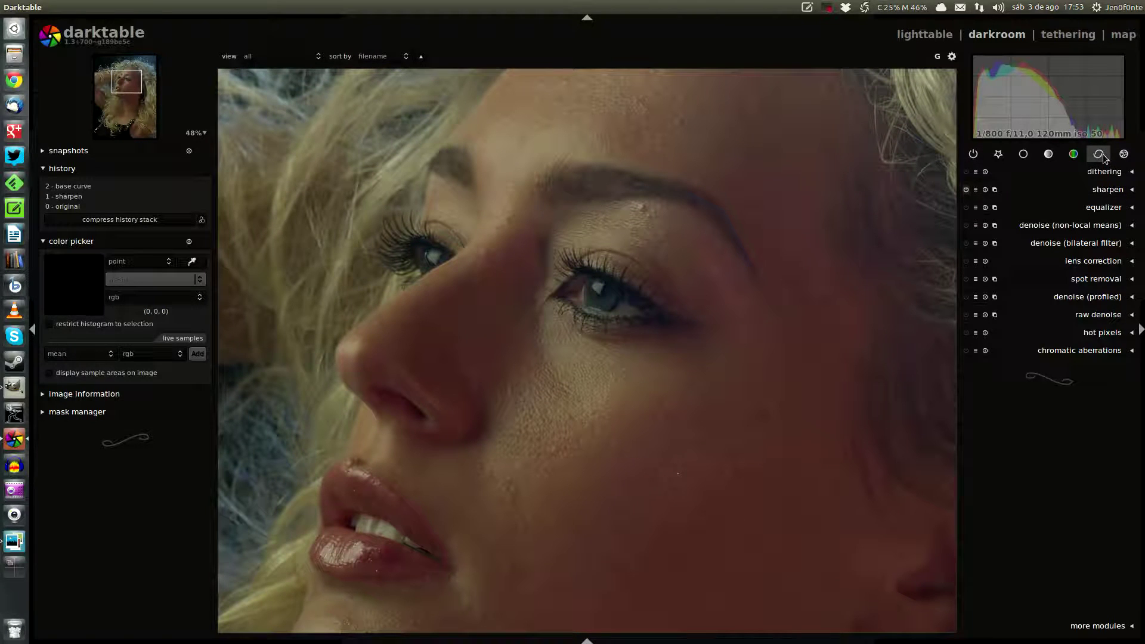
click(1104, 209)
click(966, 209)
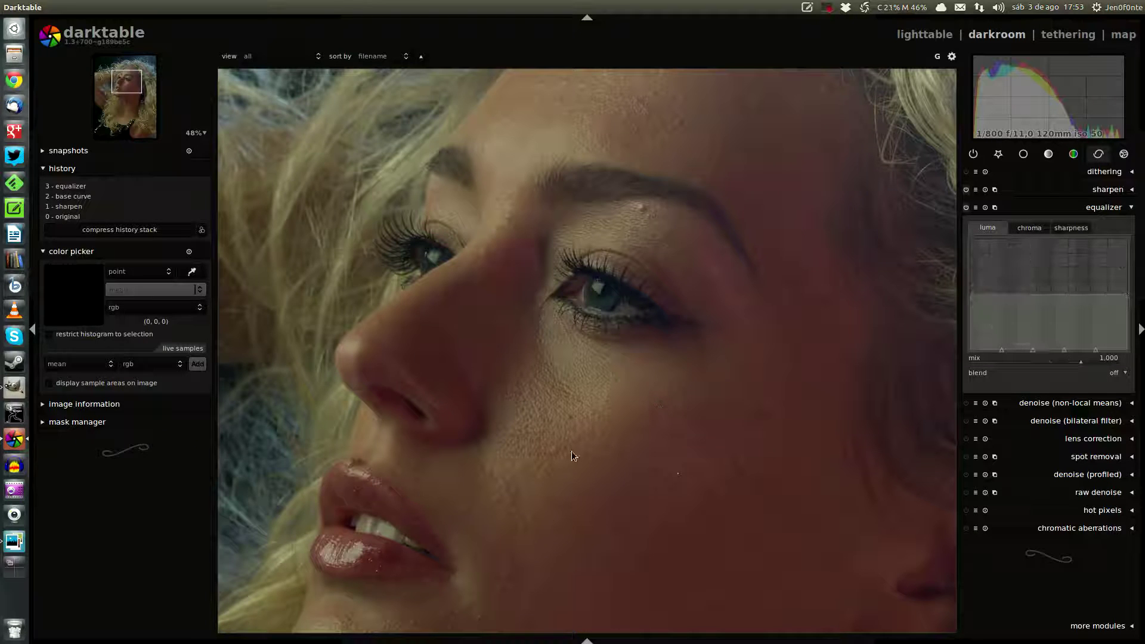
drag(569, 449, 626, 421)
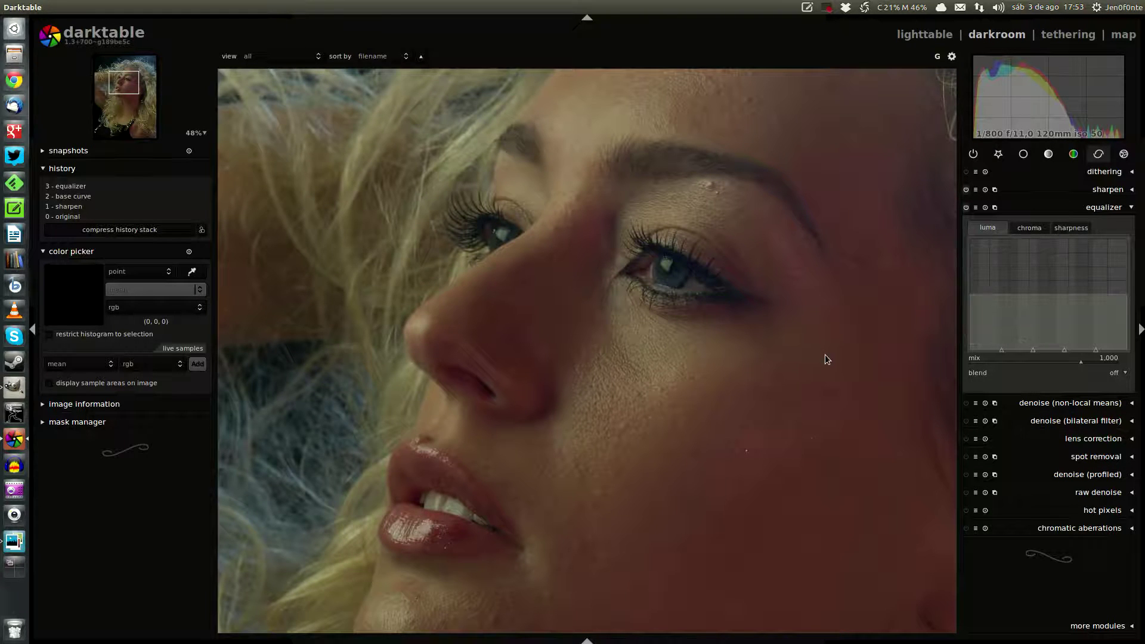
scroll(799, 360, down, 2)
scroll(798, 361, down, 2)
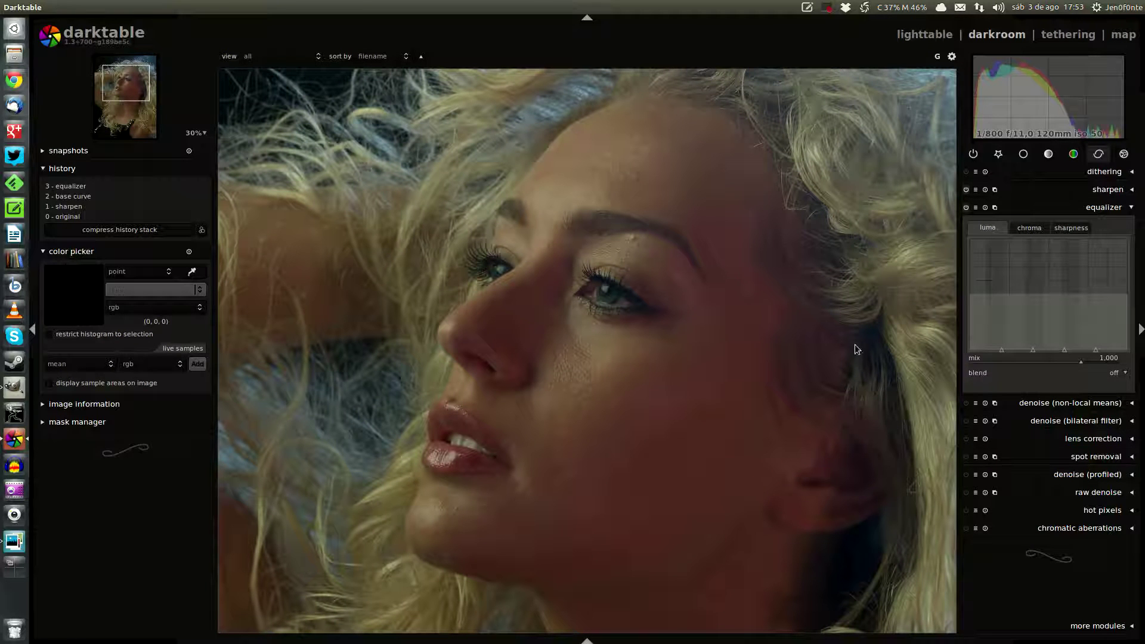
scroll(788, 366, down, 1)
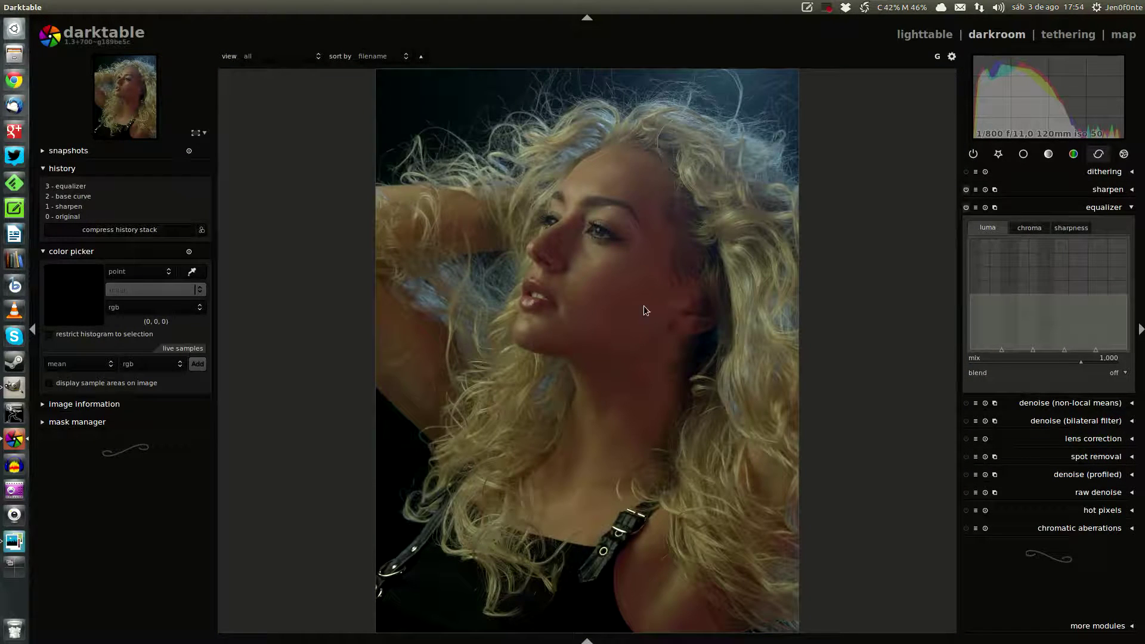
scroll(656, 246, up, 1)
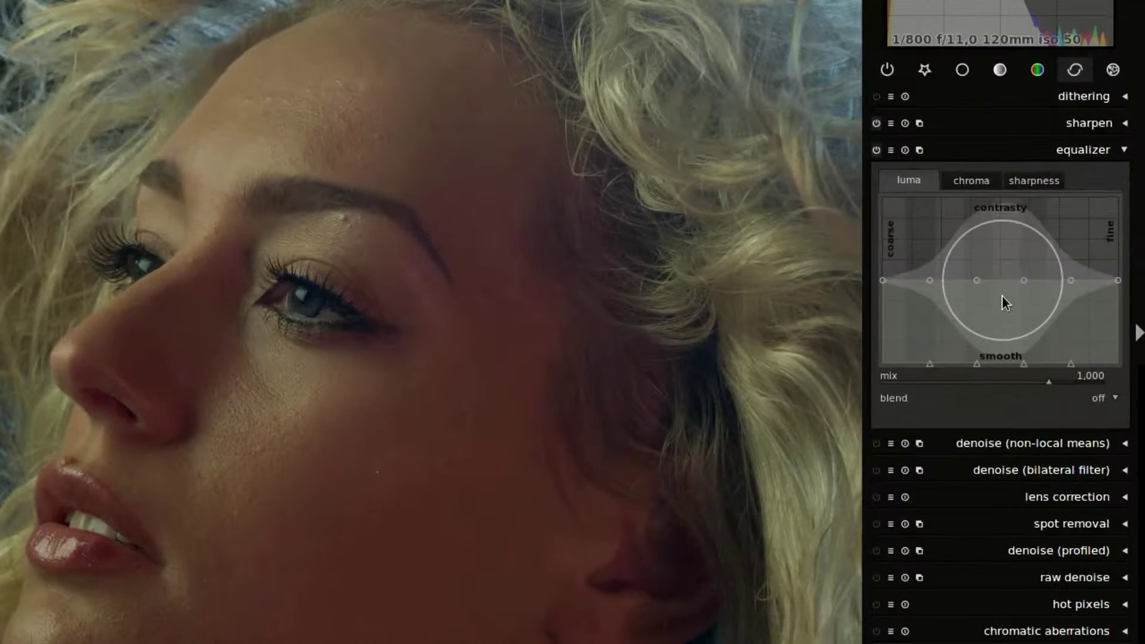
- Raise the equalizer's luma contrast curve and adjust its influence radius
drag(1002, 296, 962, 281)
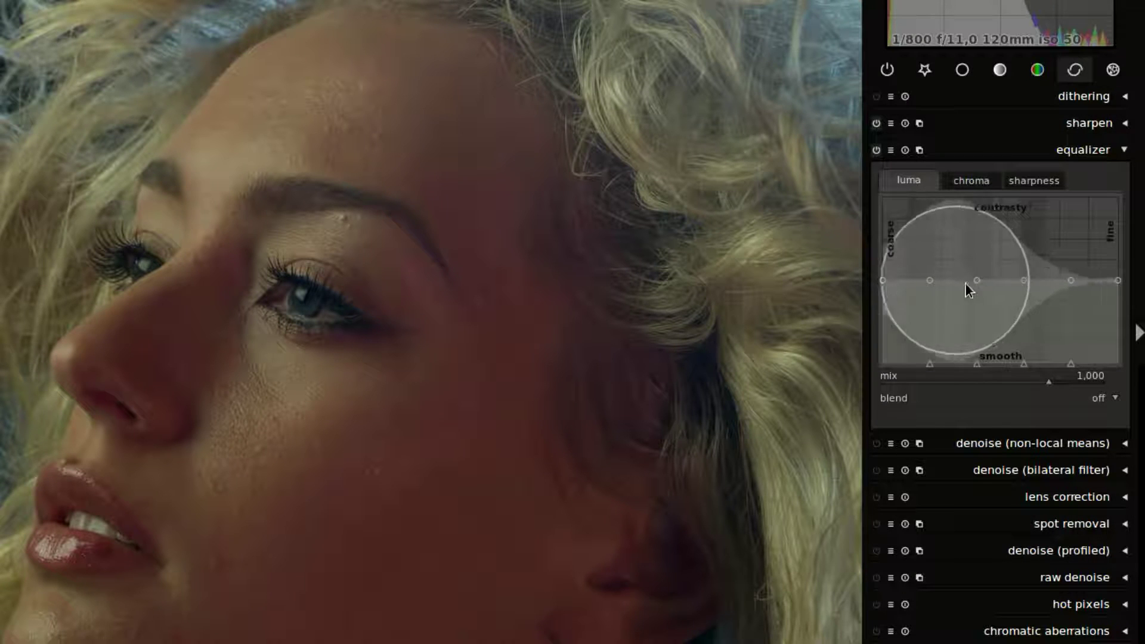
scroll(996, 290, up, 5)
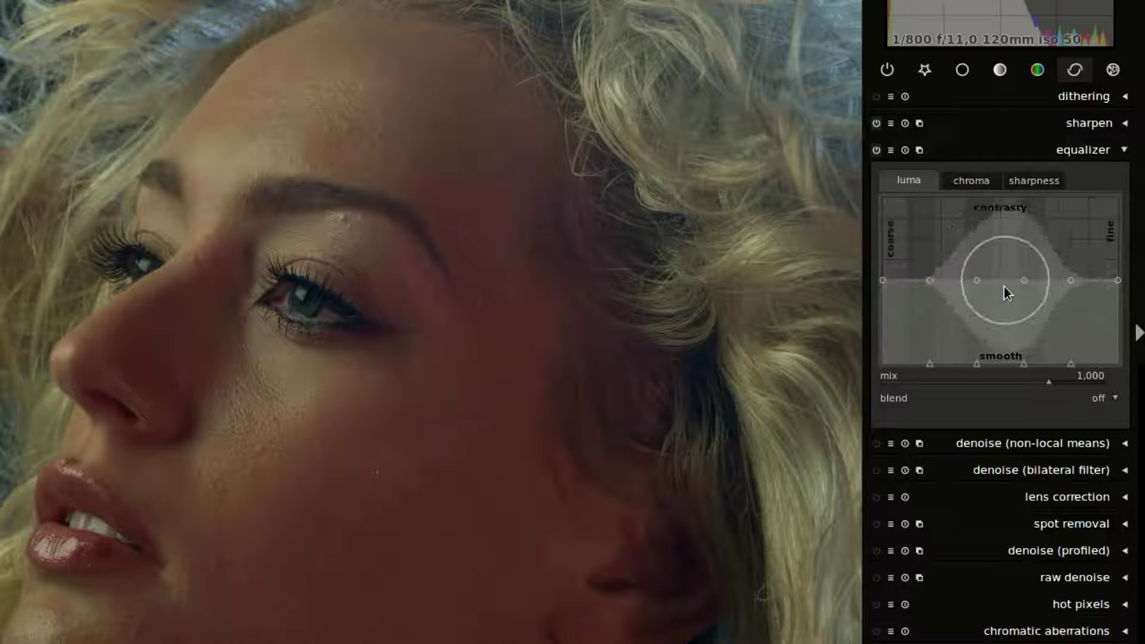
scroll(1006, 291, down, 6)
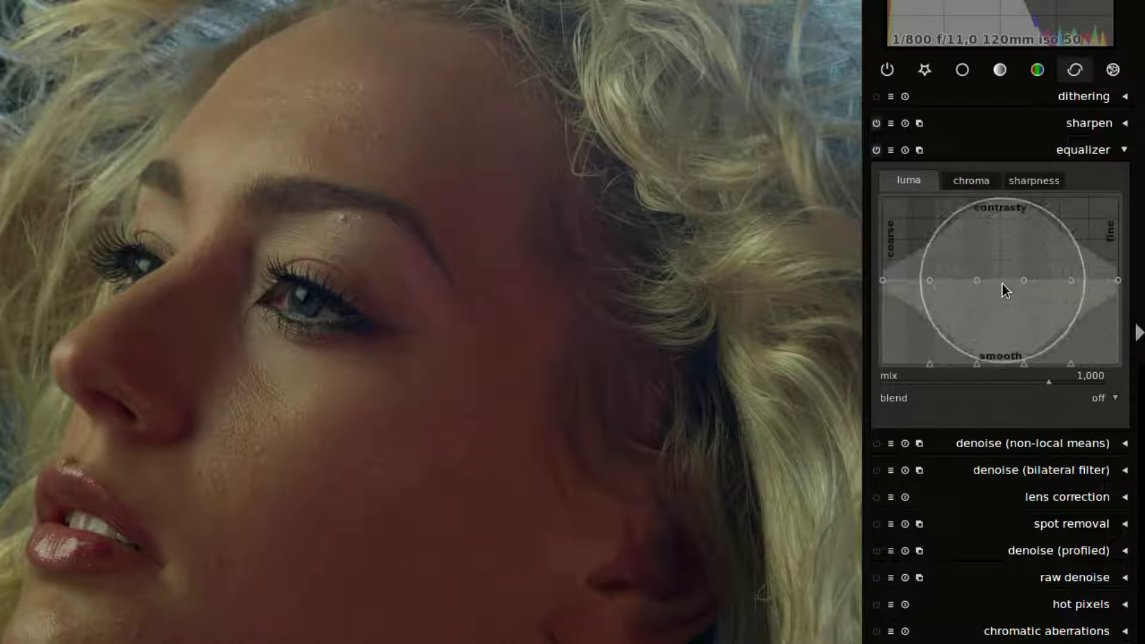
scroll(1002, 282, up, 1)
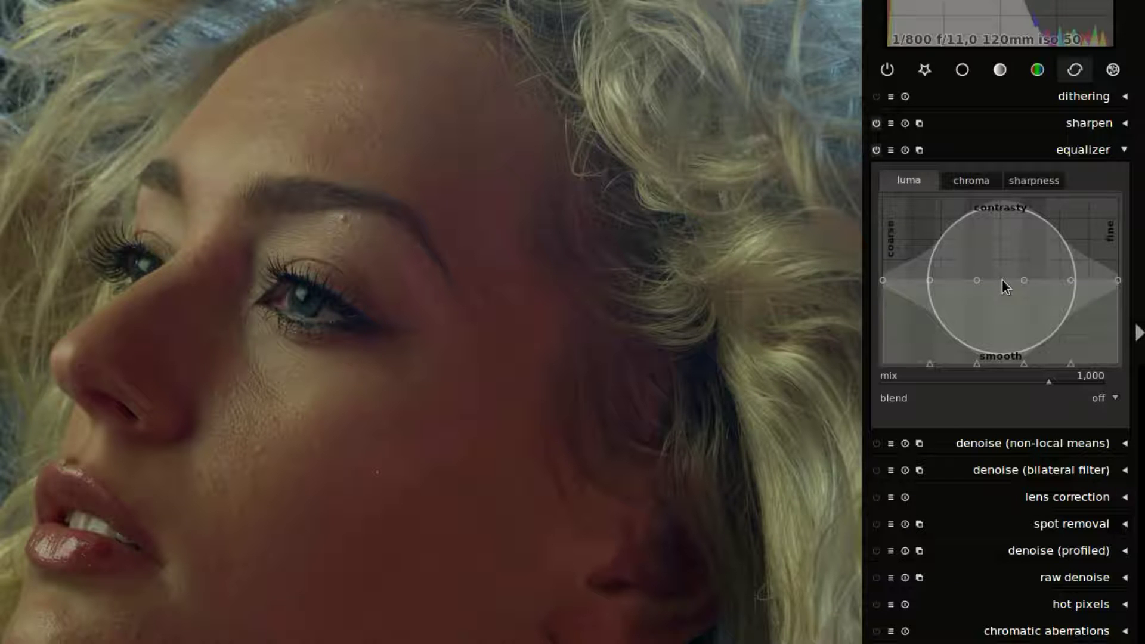
drag(1003, 279, 1006, 260)
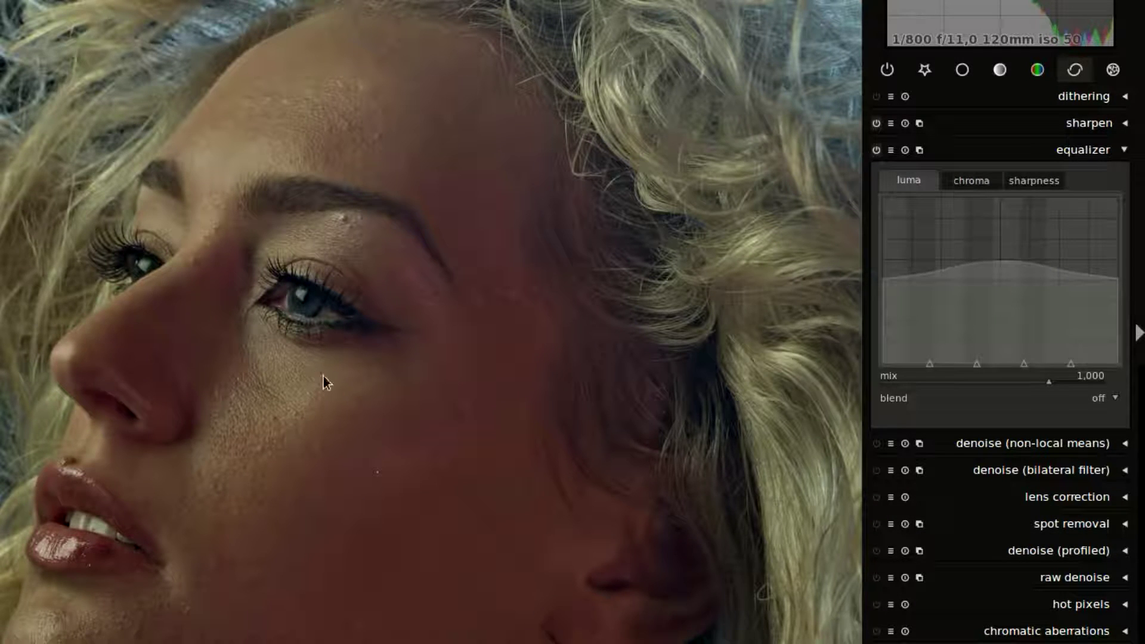
- Toggle the equalizer off and on to compare, leaving it enabled
click(877, 151)
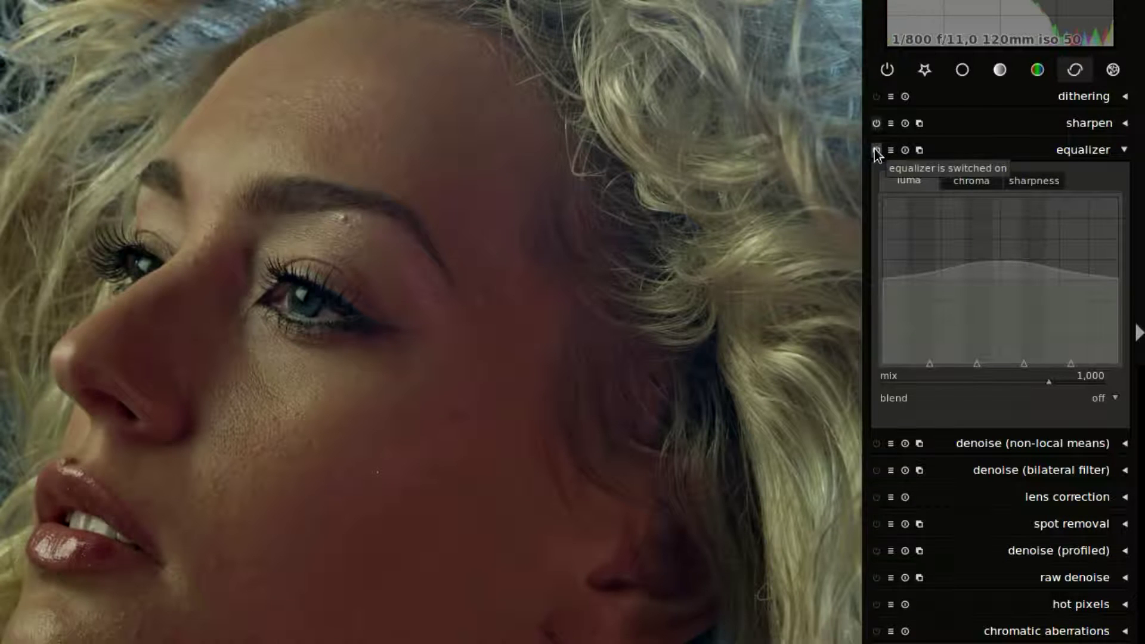
click(875, 150)
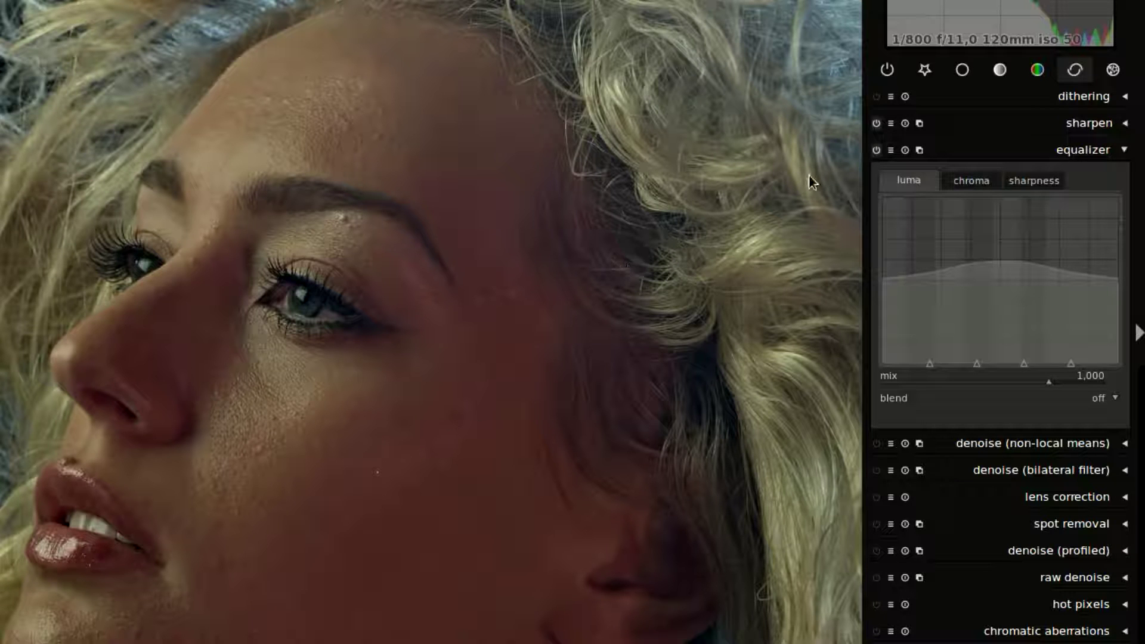
click(876, 149)
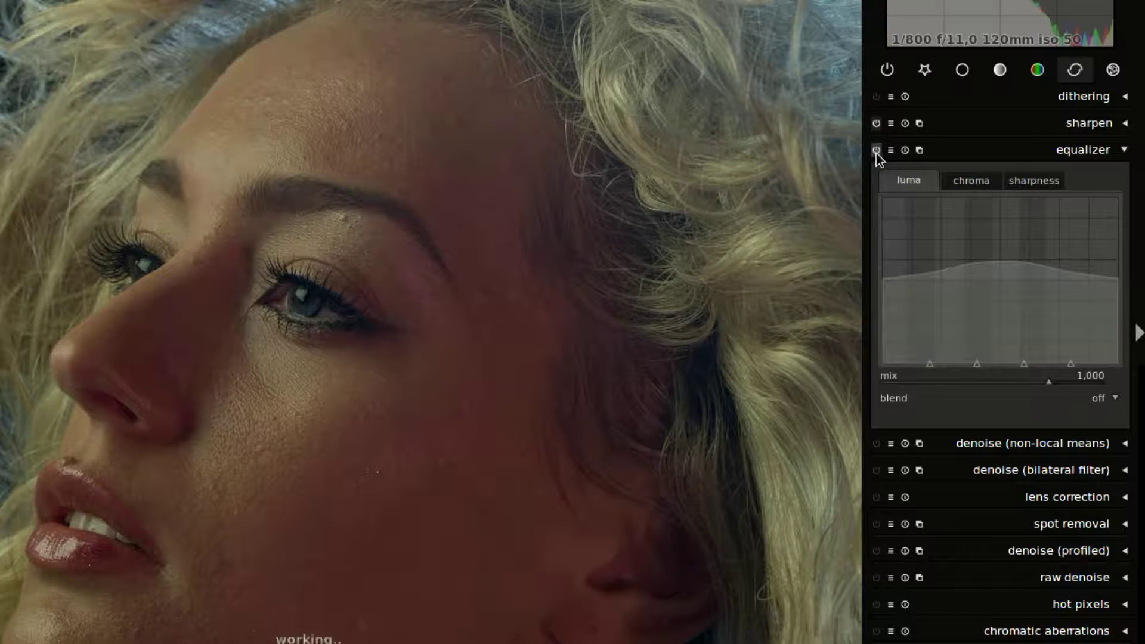
scroll(364, 454, up, 3)
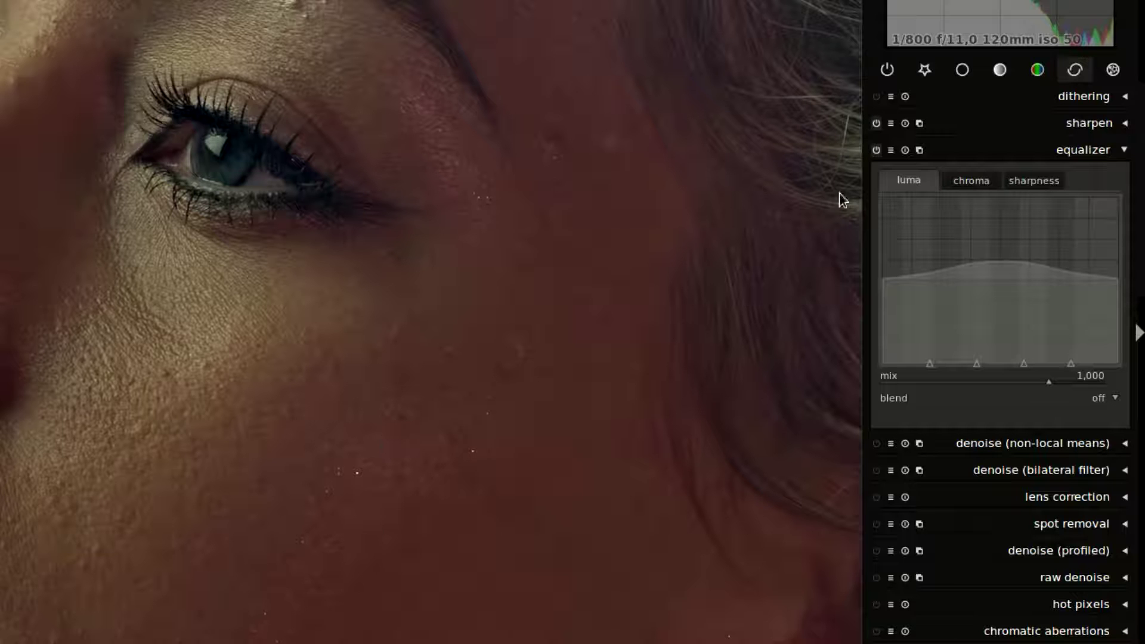
click(877, 149)
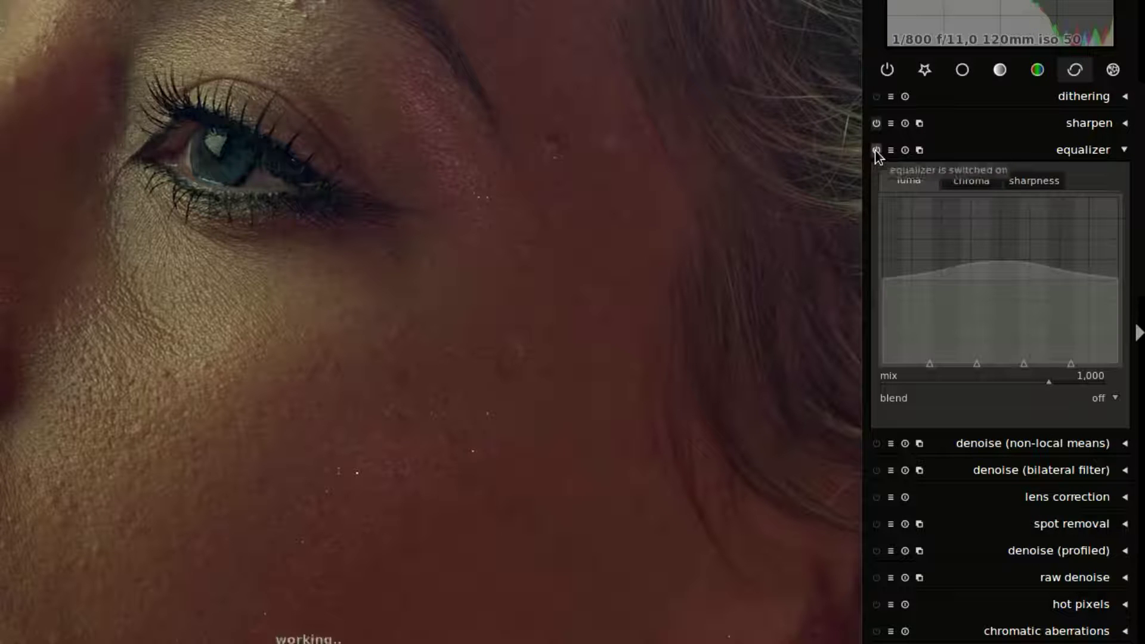
click(877, 150)
click(877, 150)
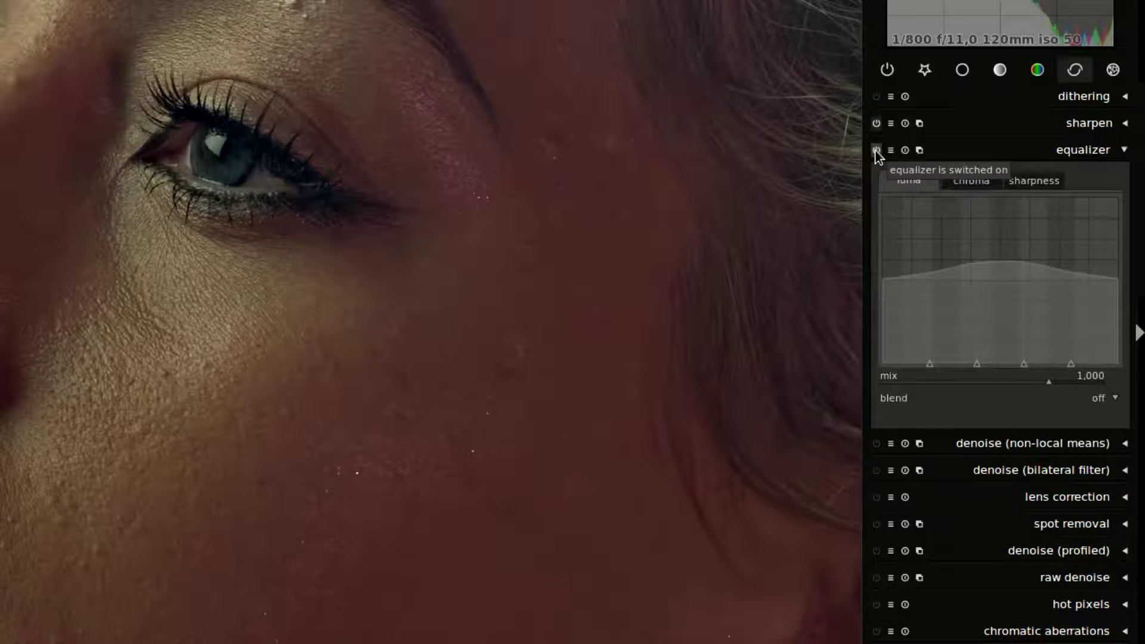
click(876, 150)
click(876, 150)
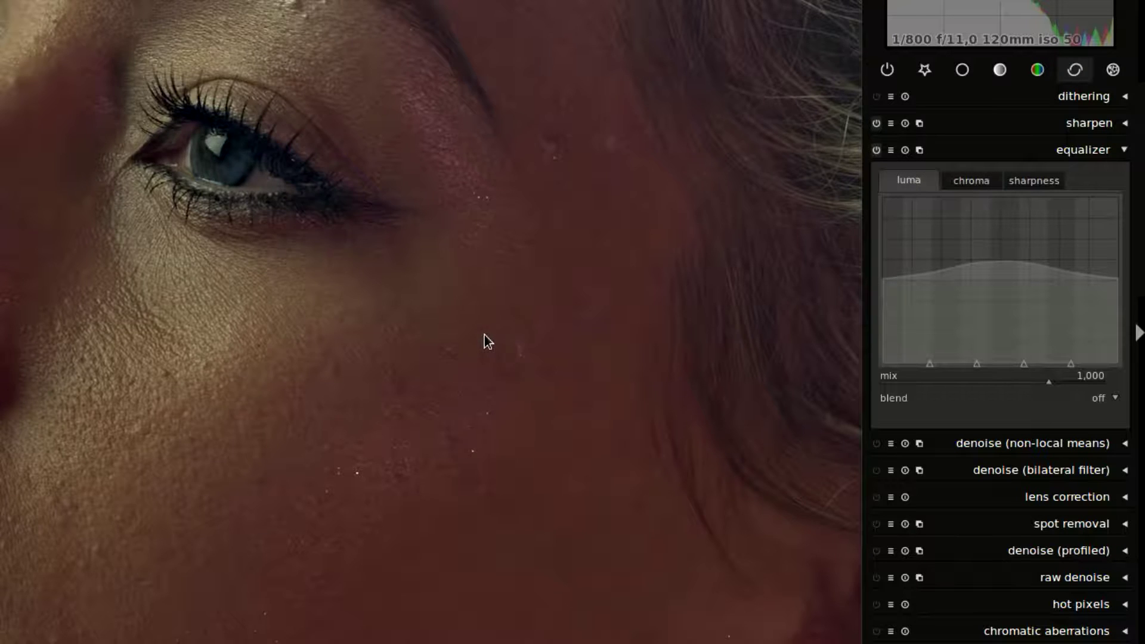
scroll(485, 339, down, 1)
scroll(484, 339, down, 1)
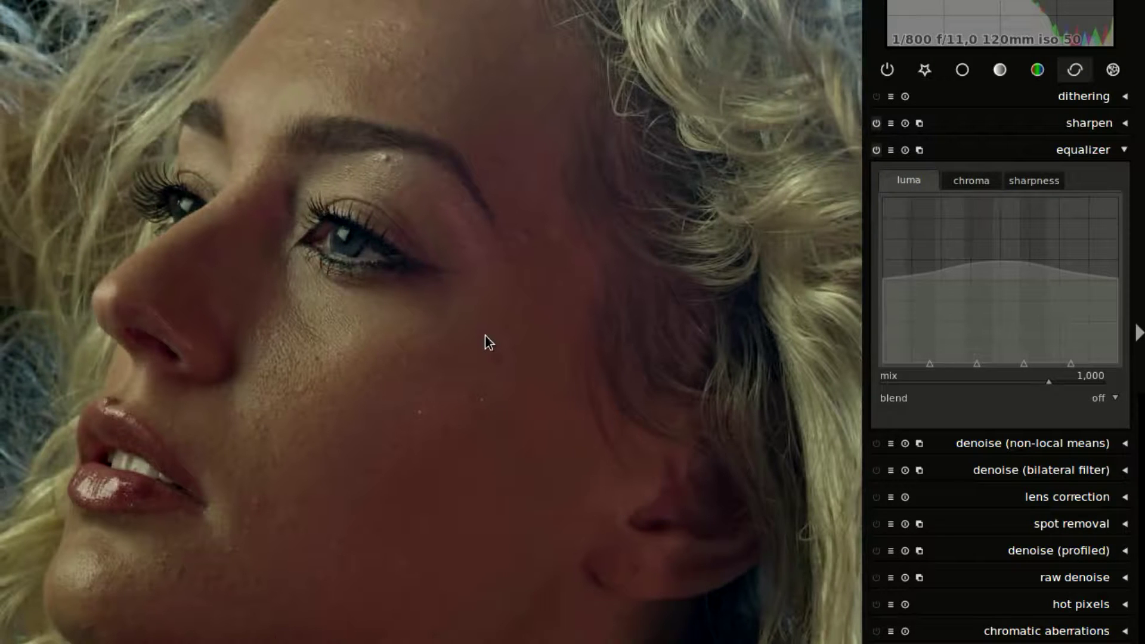
scroll(486, 336, down, 1)
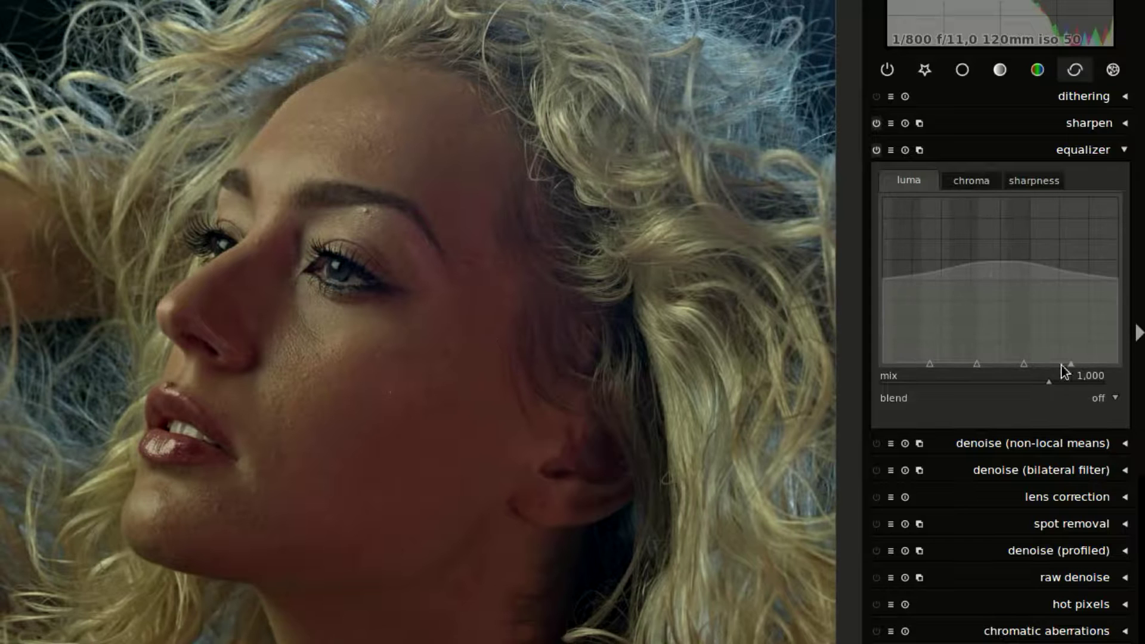
- Set the equalizer's blend mode to average
click(1097, 399)
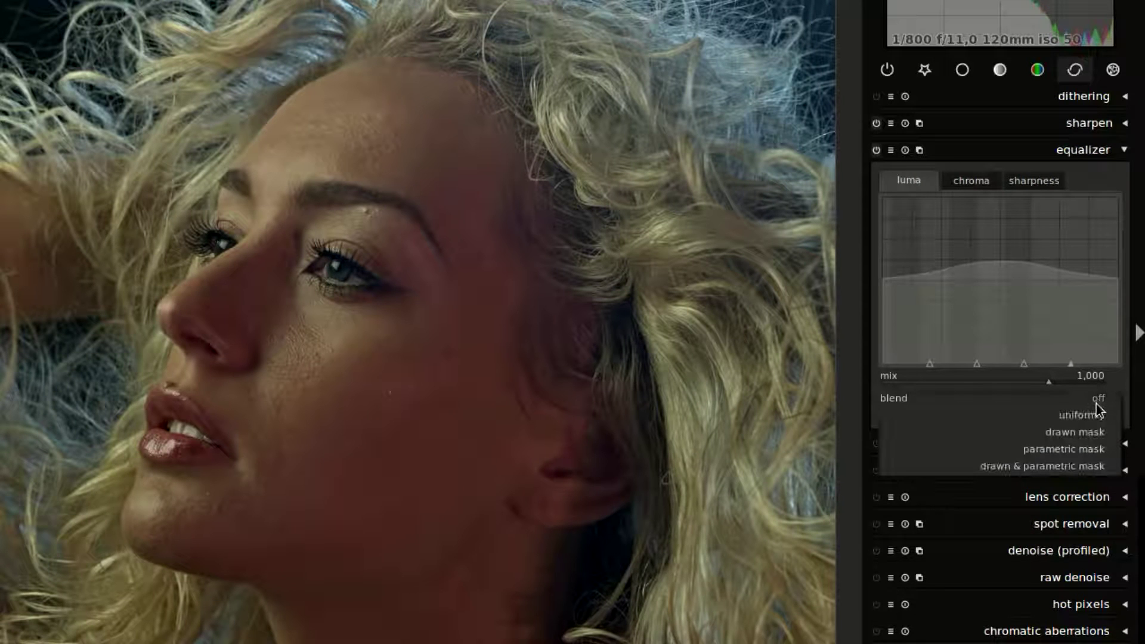
click(1096, 426)
click(1095, 420)
click(1096, 503)
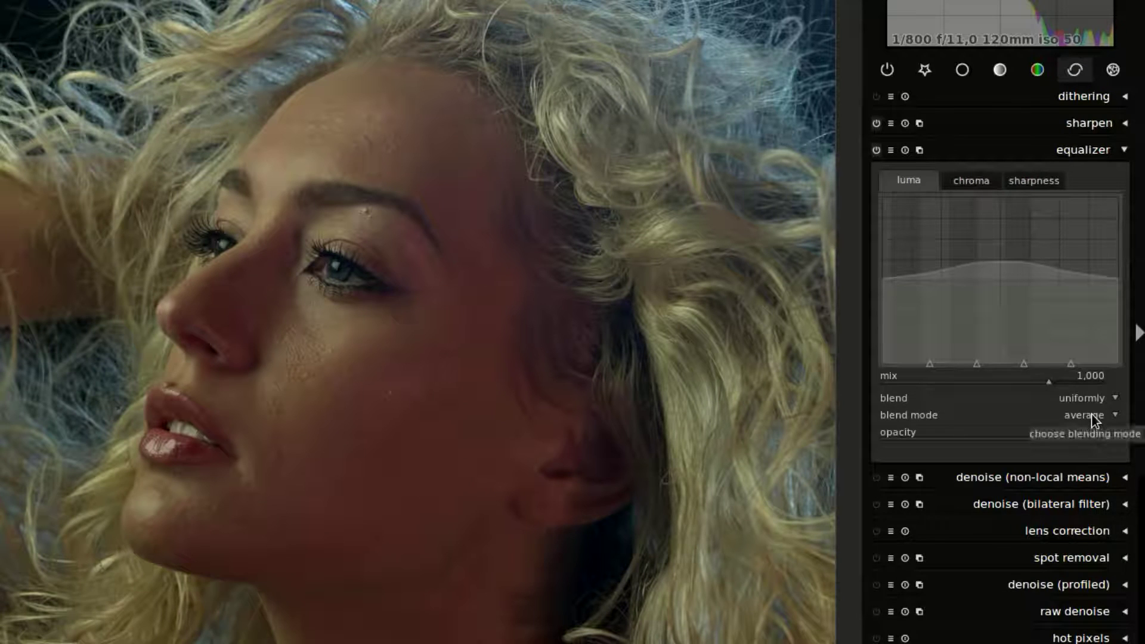
- Compare normal against average blending, settle on average, and zoom out to the whole portrait
click(1091, 415)
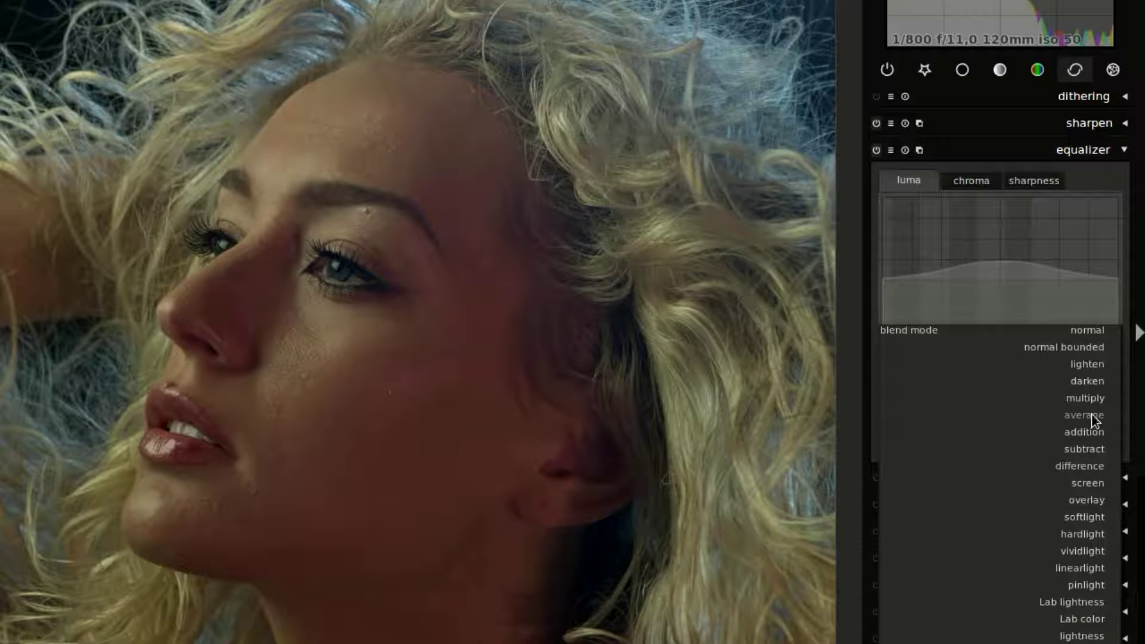
click(1091, 332)
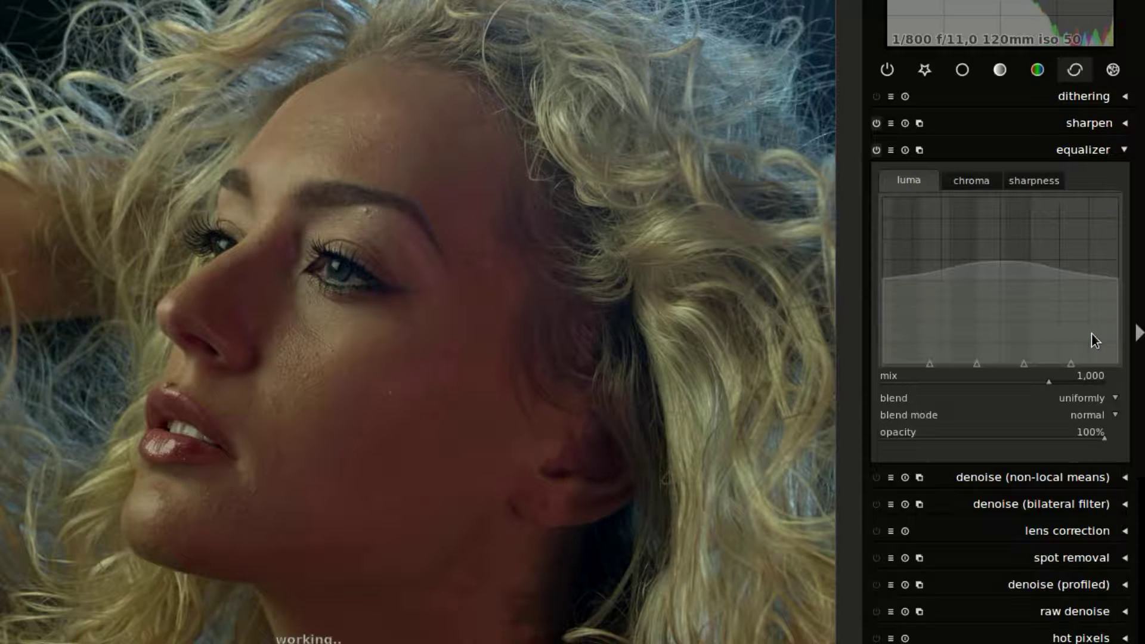
click(1093, 416)
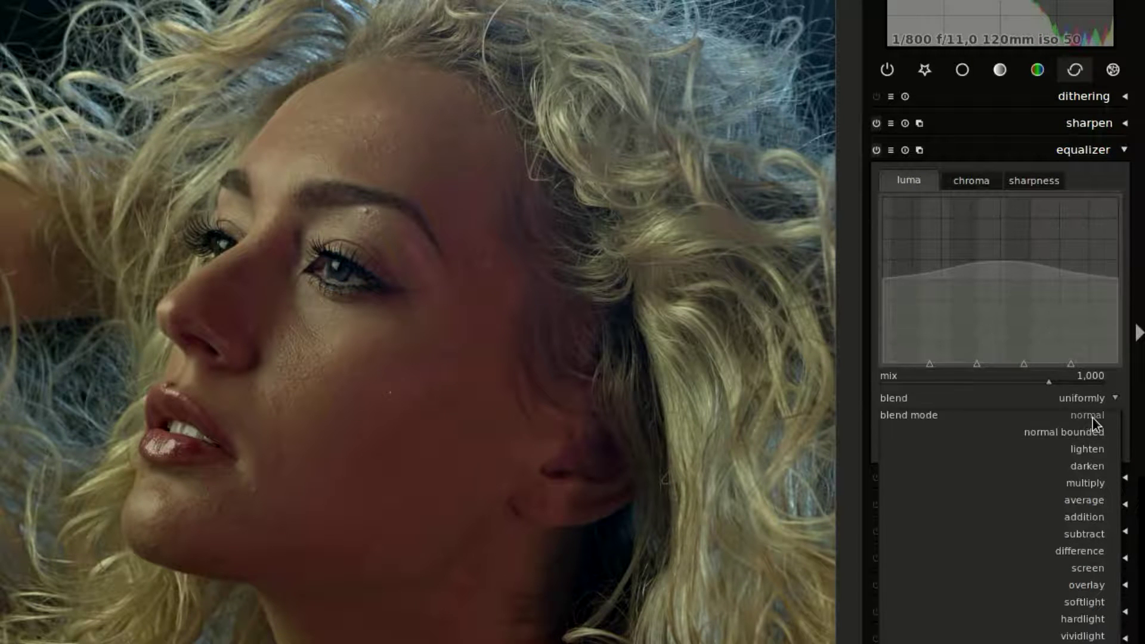
click(1093, 504)
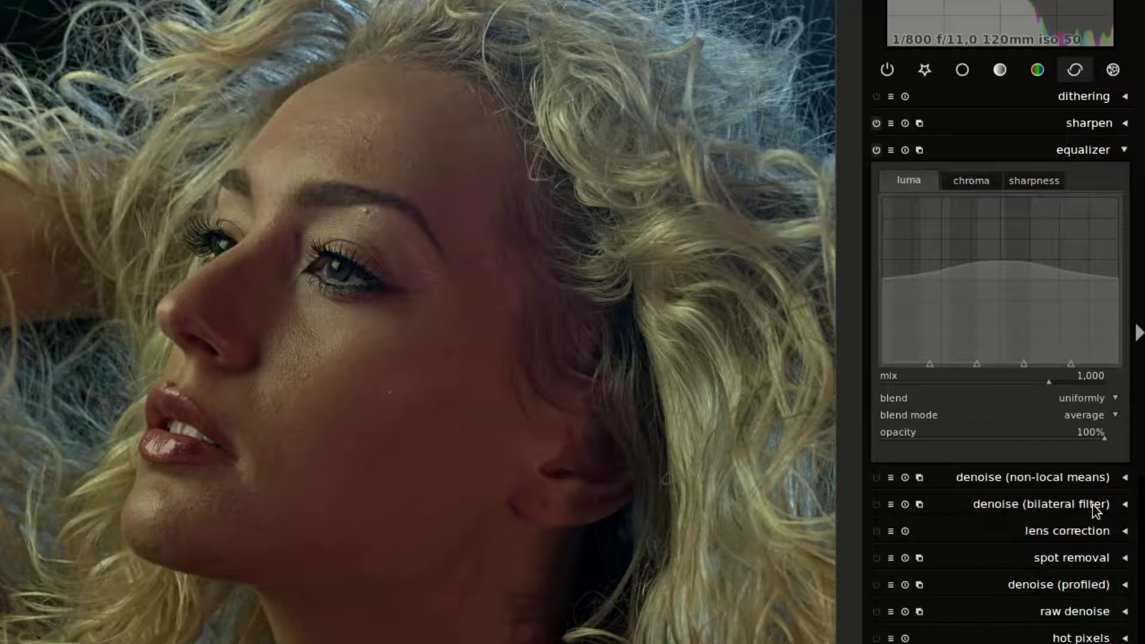
scroll(460, 361, up, 3)
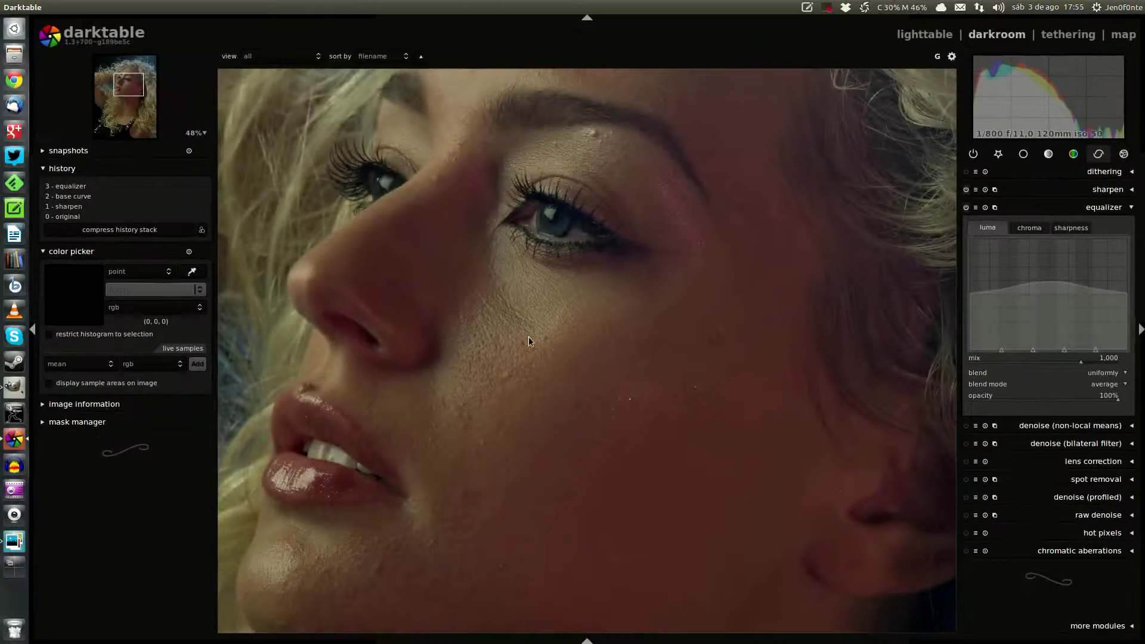
click(1119, 385)
click(1106, 327)
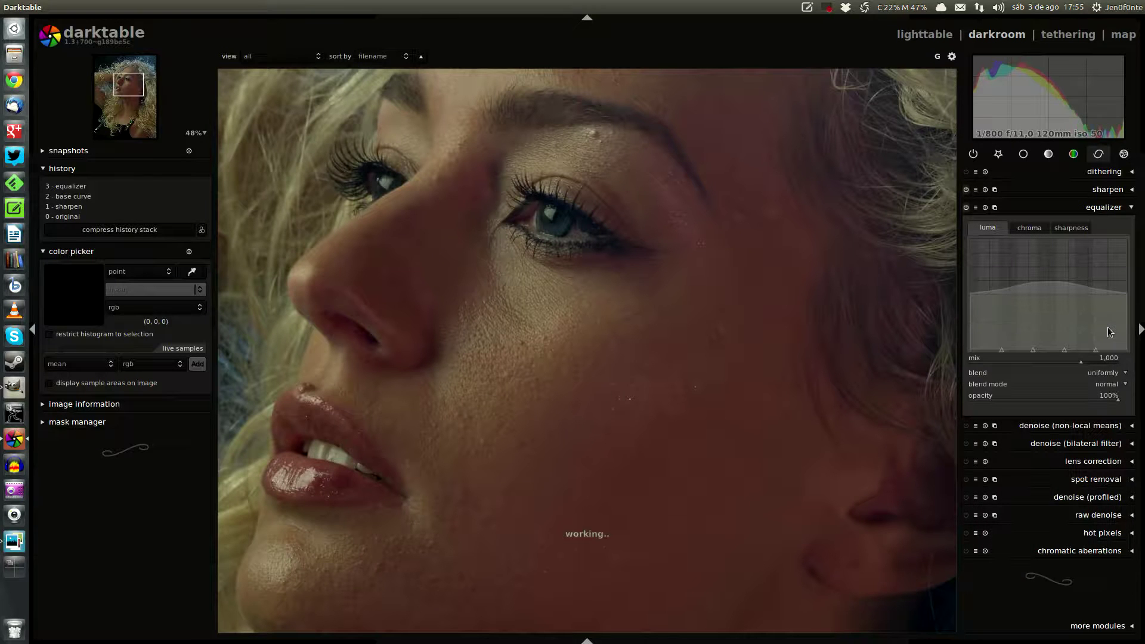
click(1114, 384)
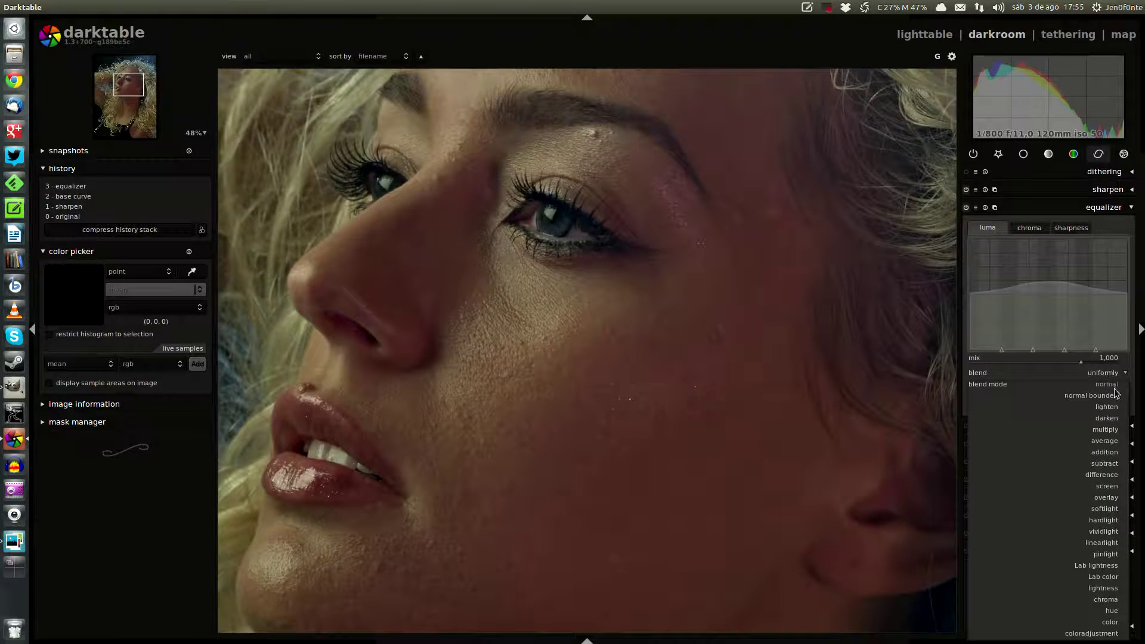
click(1108, 444)
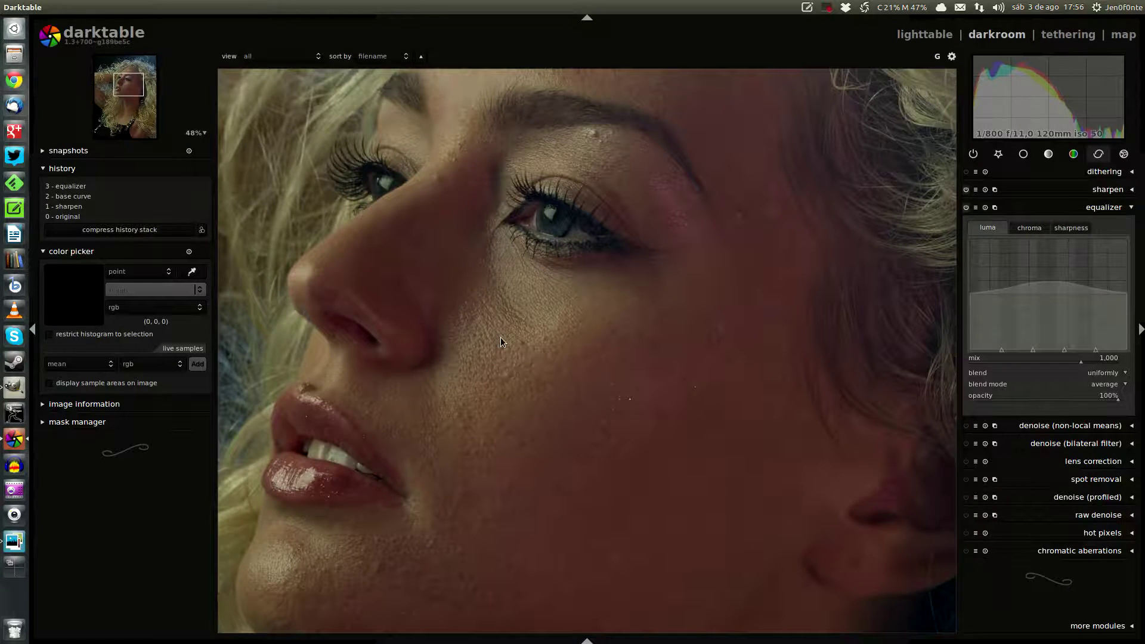
scroll(499, 337, down, 2)
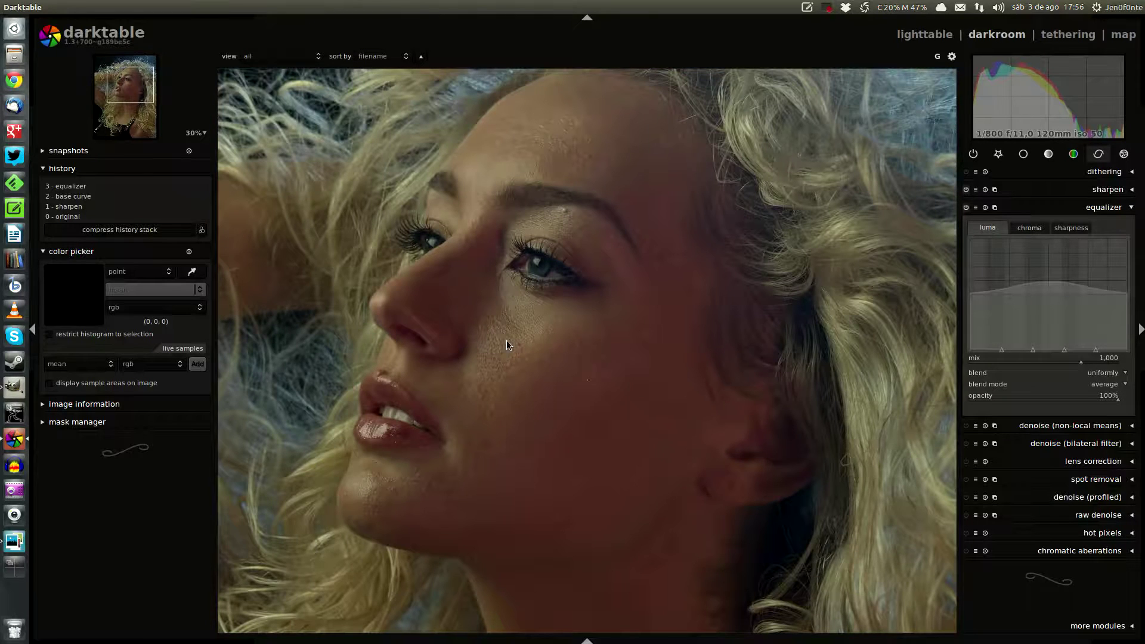
scroll(507, 340, down, 1)
- Enable the local contrast module from the tone group
click(1050, 158)
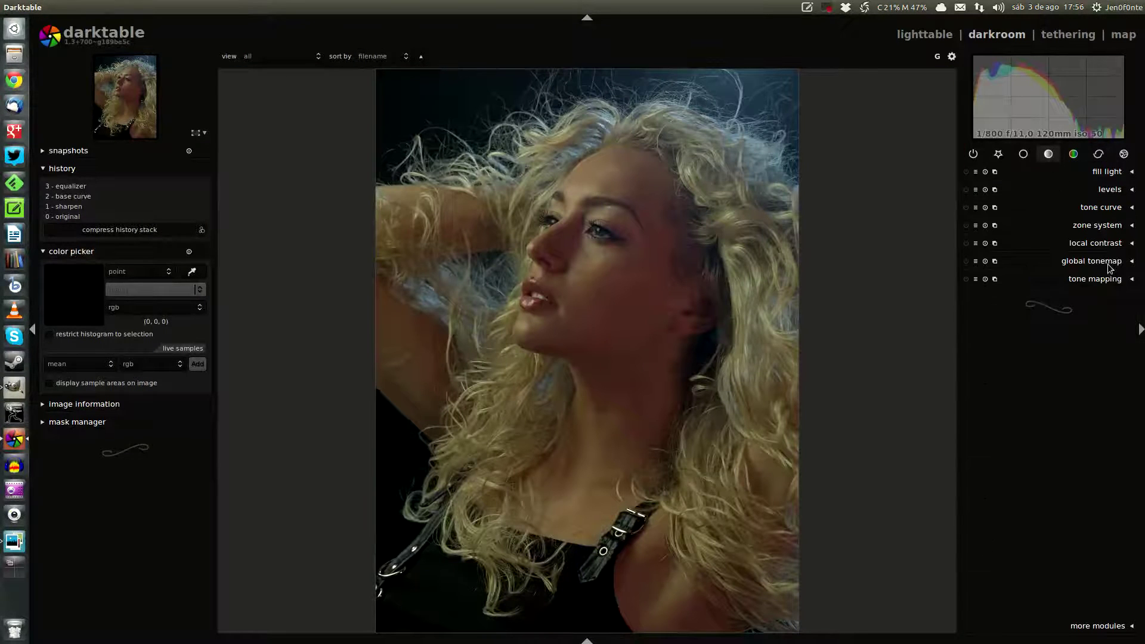
click(1102, 244)
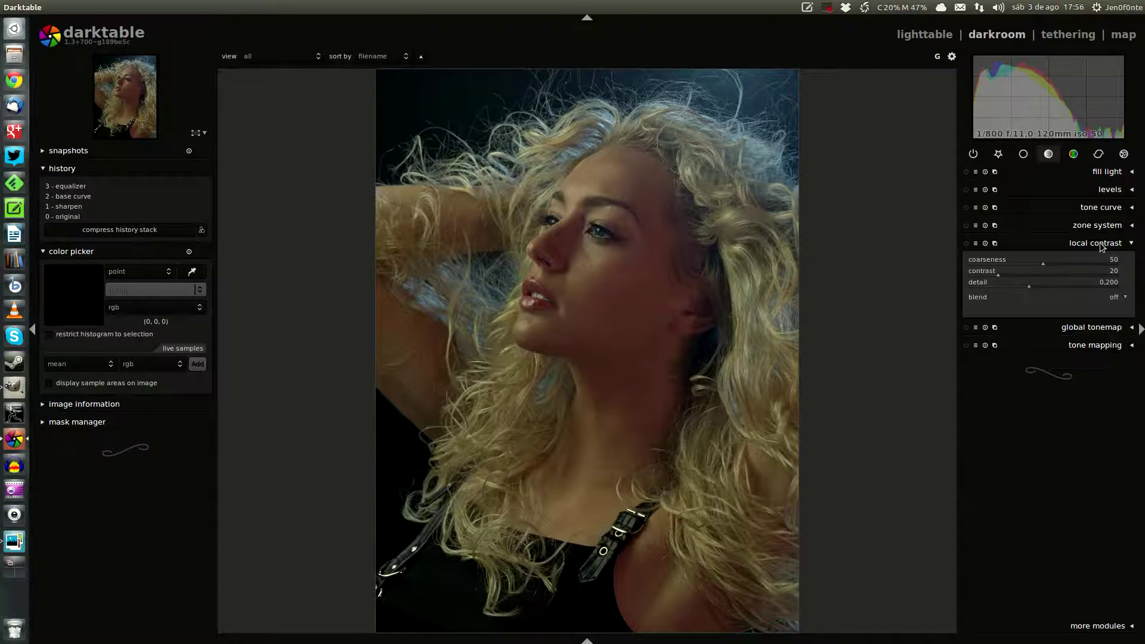
click(967, 244)
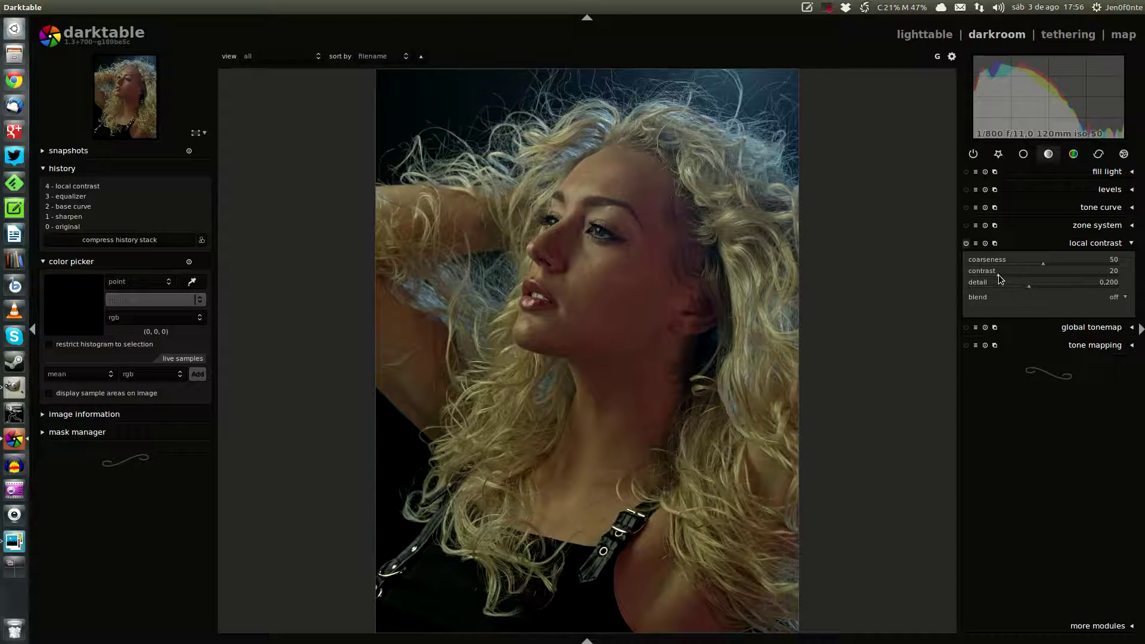
- Set local contrast coarseness to 20 and detail to 0.5
right_click(1043, 264)
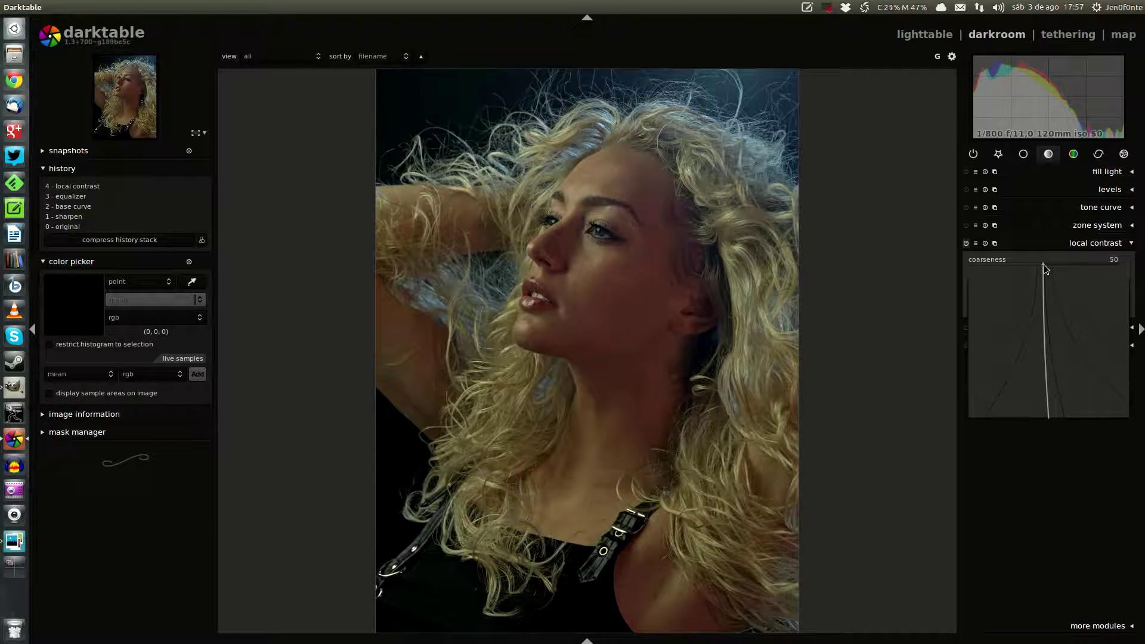
text(20)
key(Return)
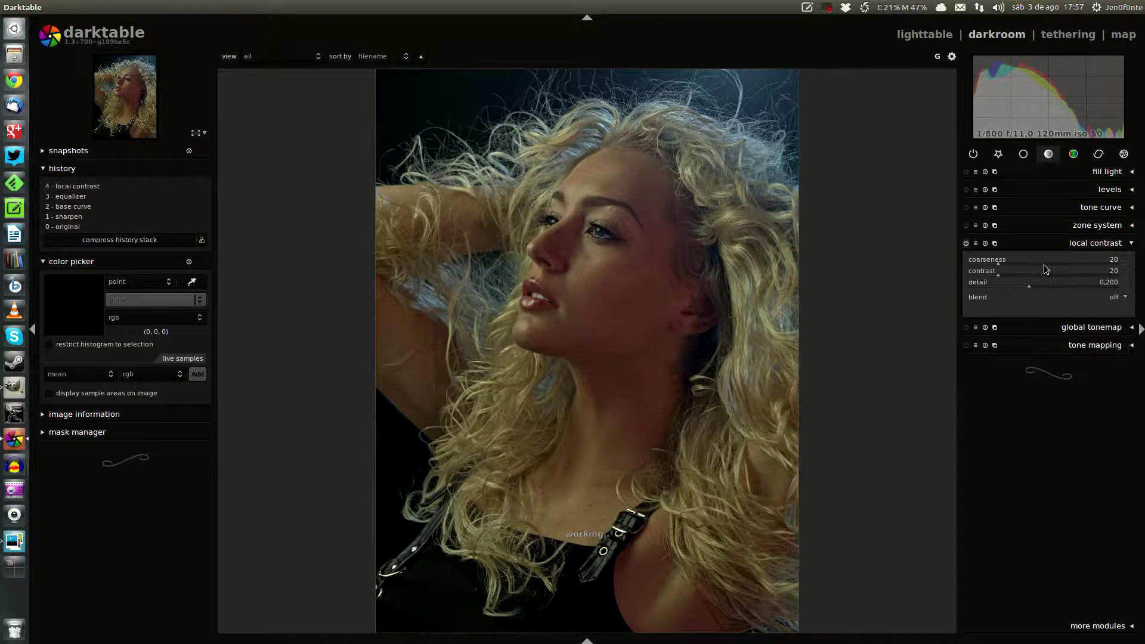
right_click(1028, 288)
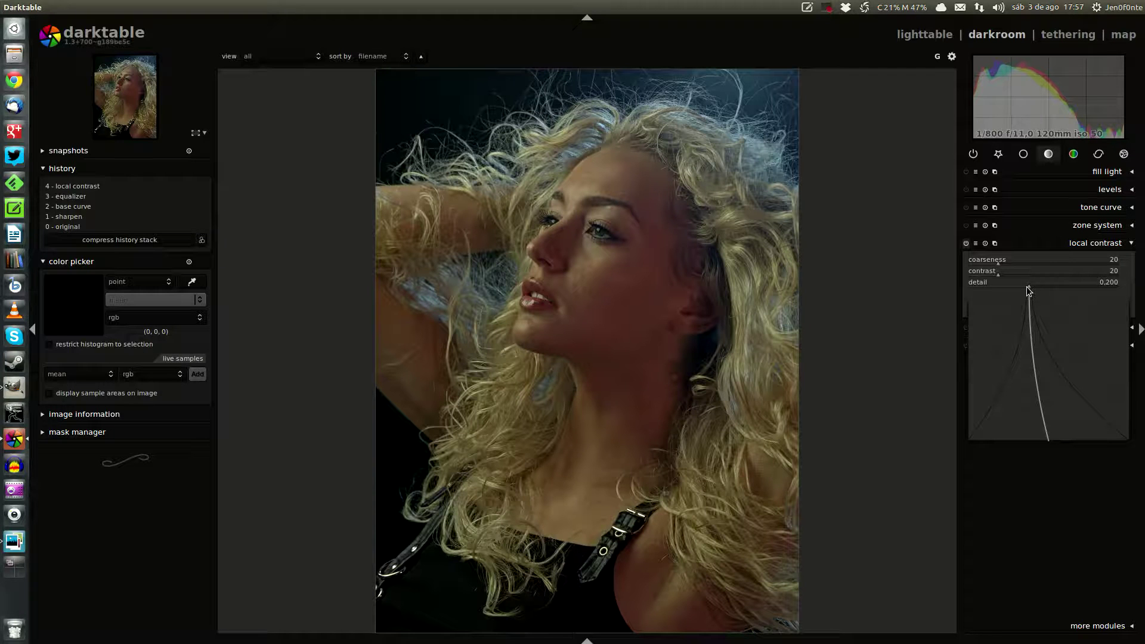
text(0.5)
key(Return)
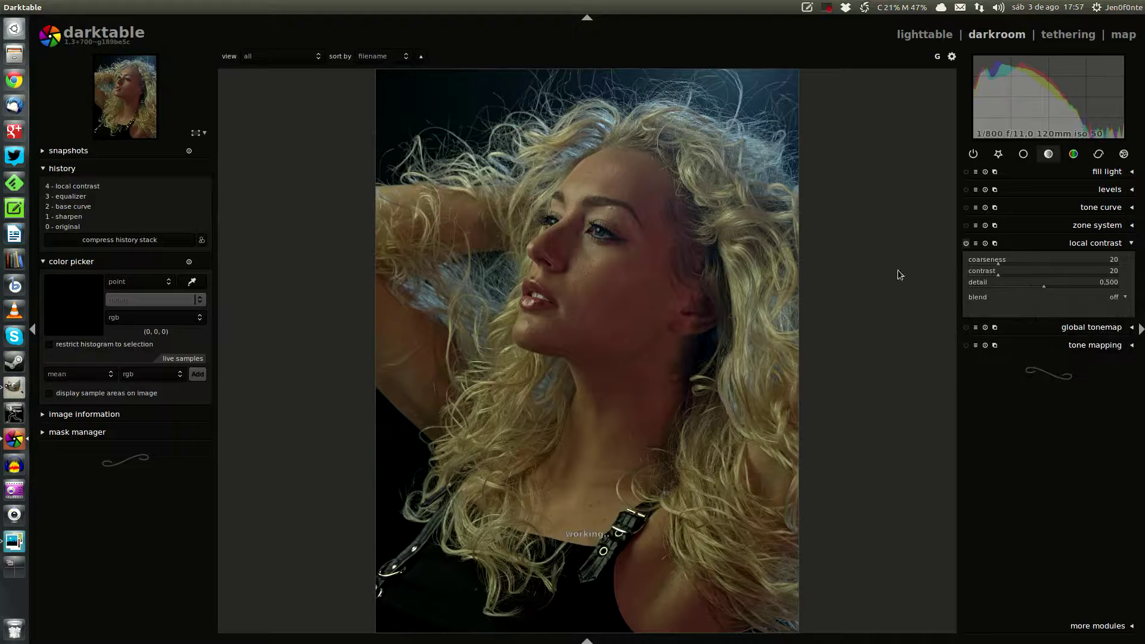
scroll(608, 253, up, 3)
scroll(607, 254, up, 1)
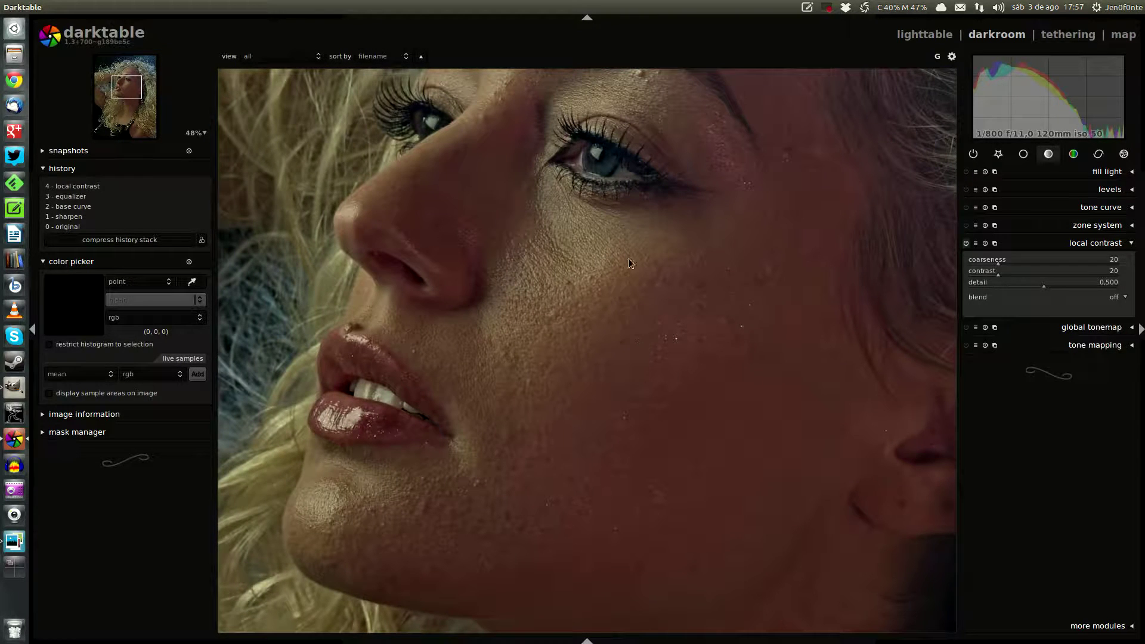
click(965, 243)
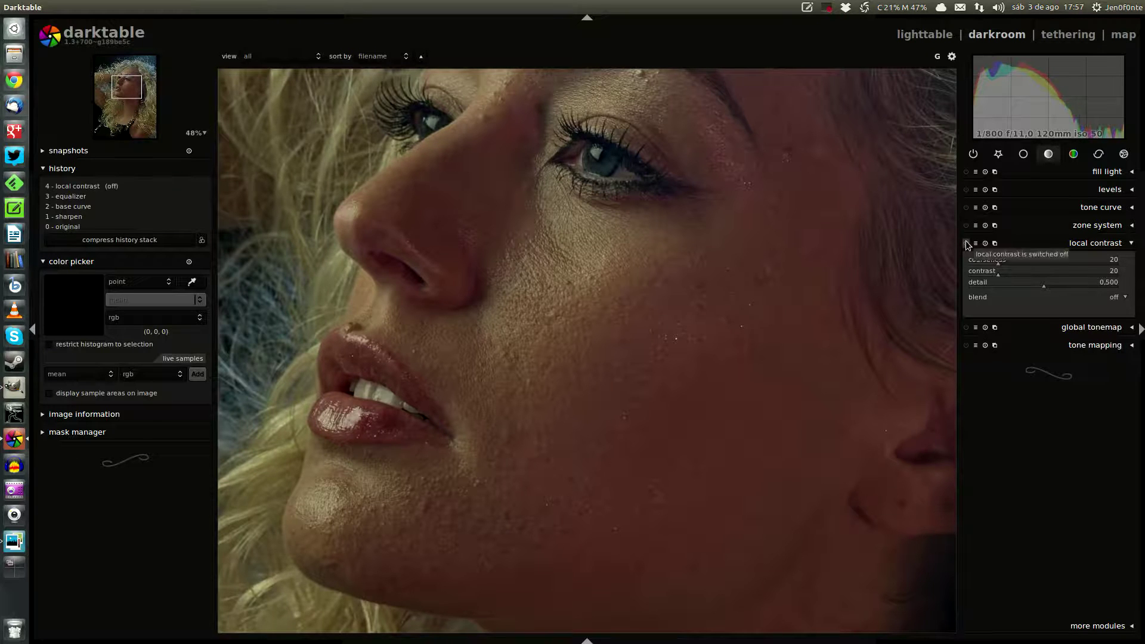
click(966, 244)
click(966, 244)
click(966, 243)
click(966, 243)
click(966, 244)
click(966, 244)
click(965, 244)
click(966, 243)
click(966, 243)
click(966, 243)
click(966, 243)
middle_click(699, 241)
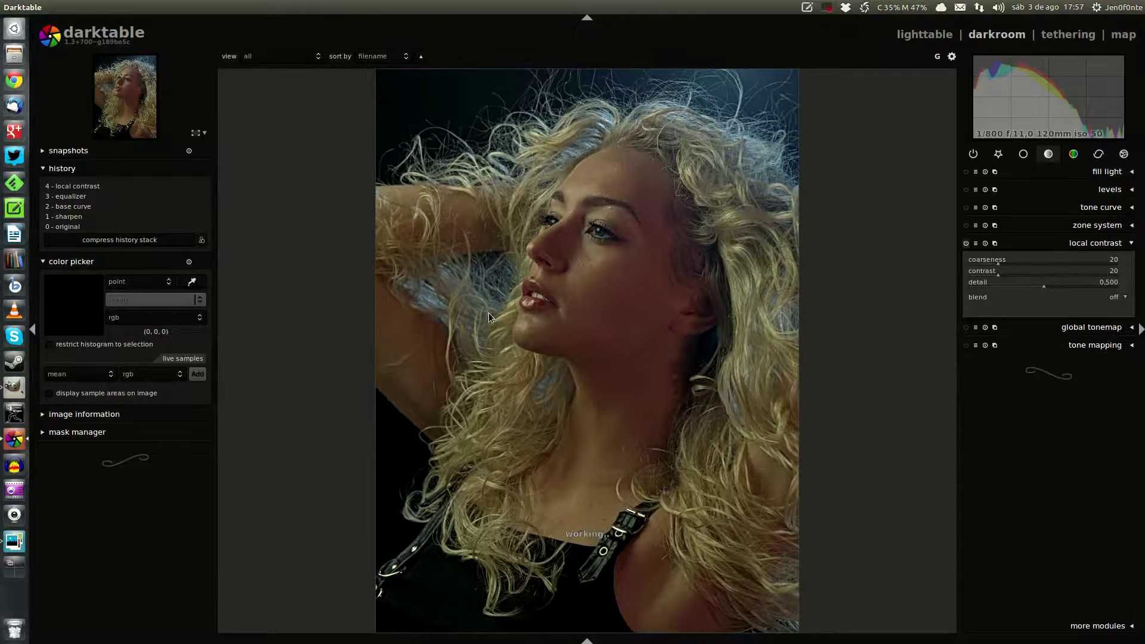
click(112, 209)
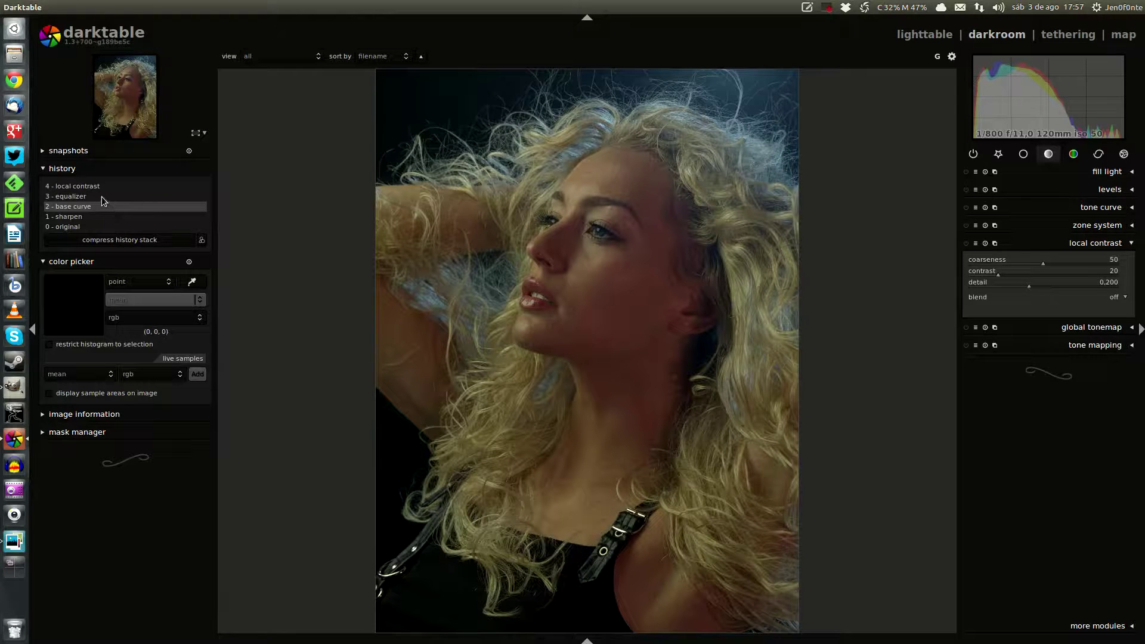
click(101, 197)
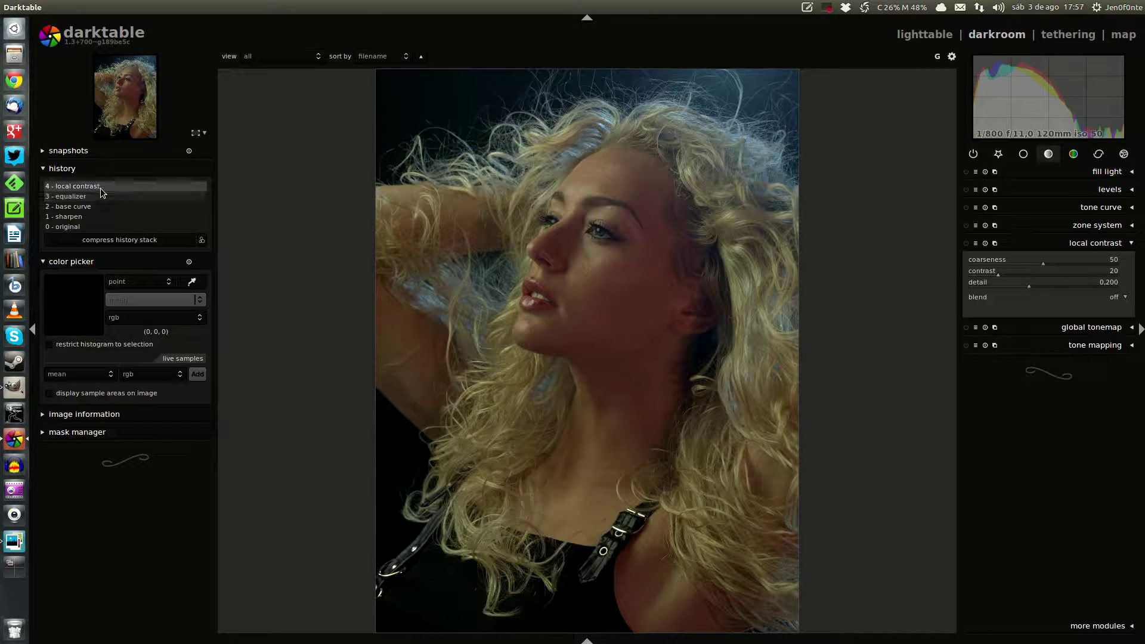
click(100, 188)
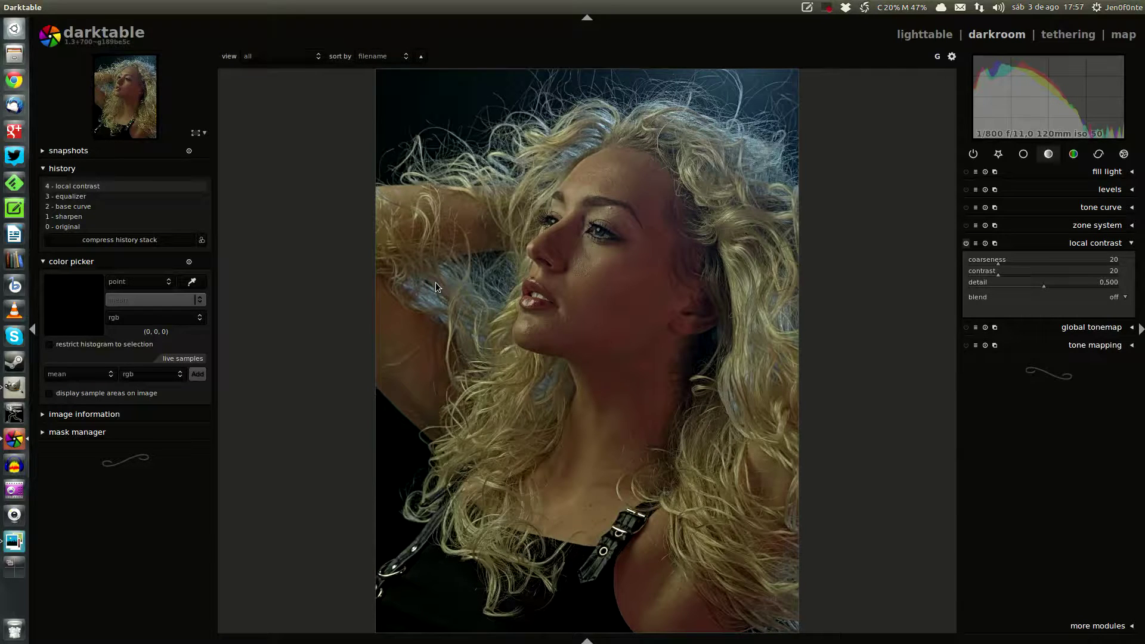
- In Shotwell, alternate between A0000751_01.jpg and gimp.jpg to compare the two results
key(alt+Tab)
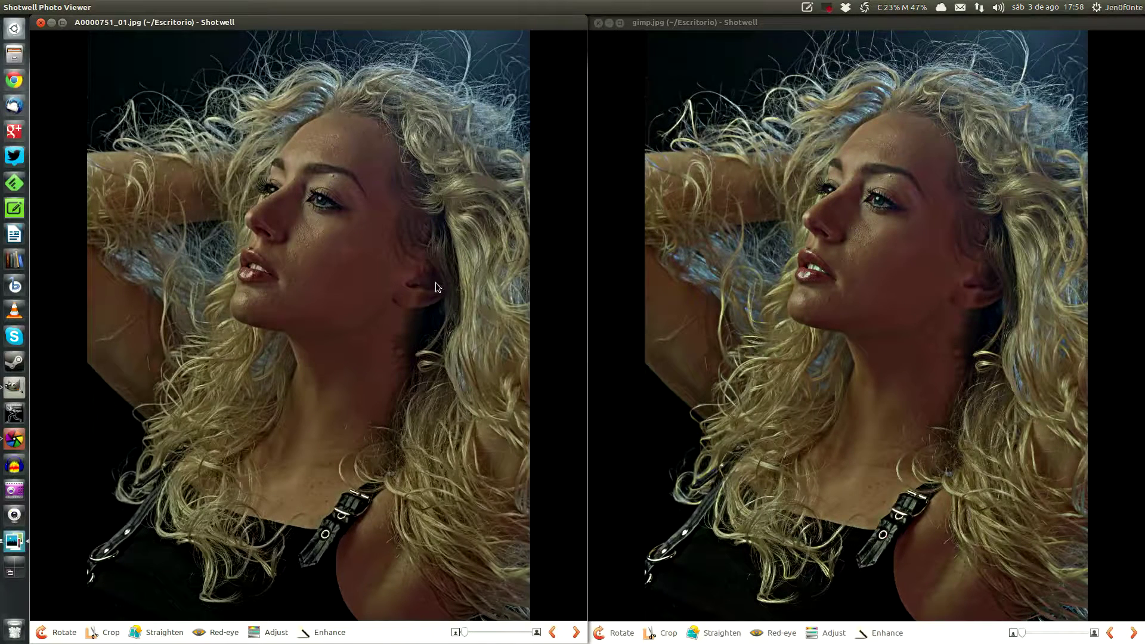
click(642, 281)
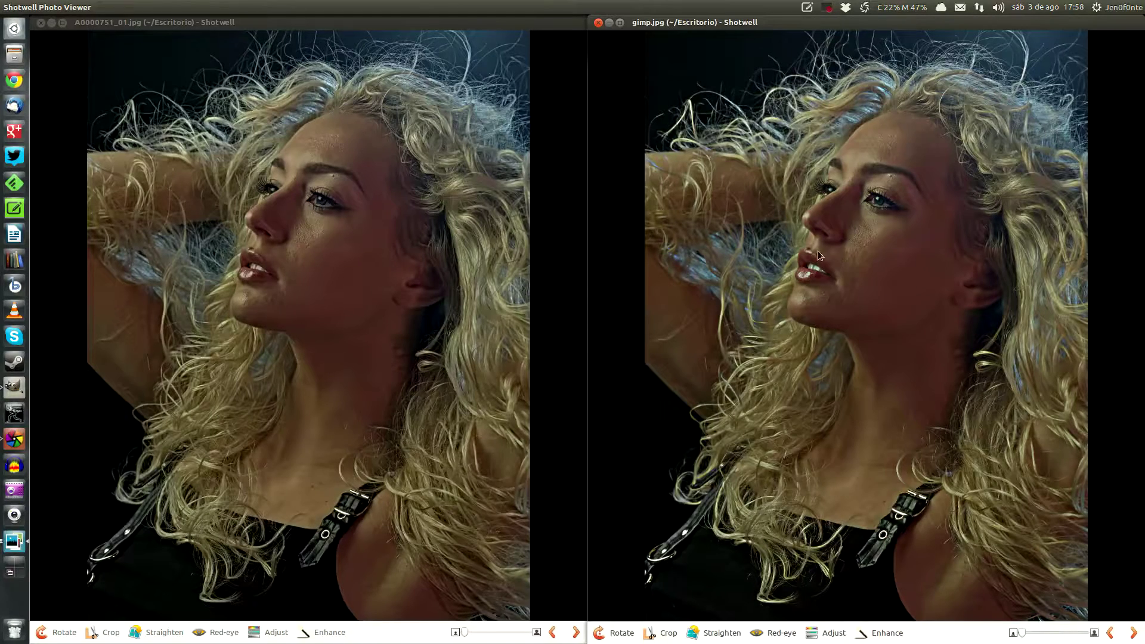
click(391, 291)
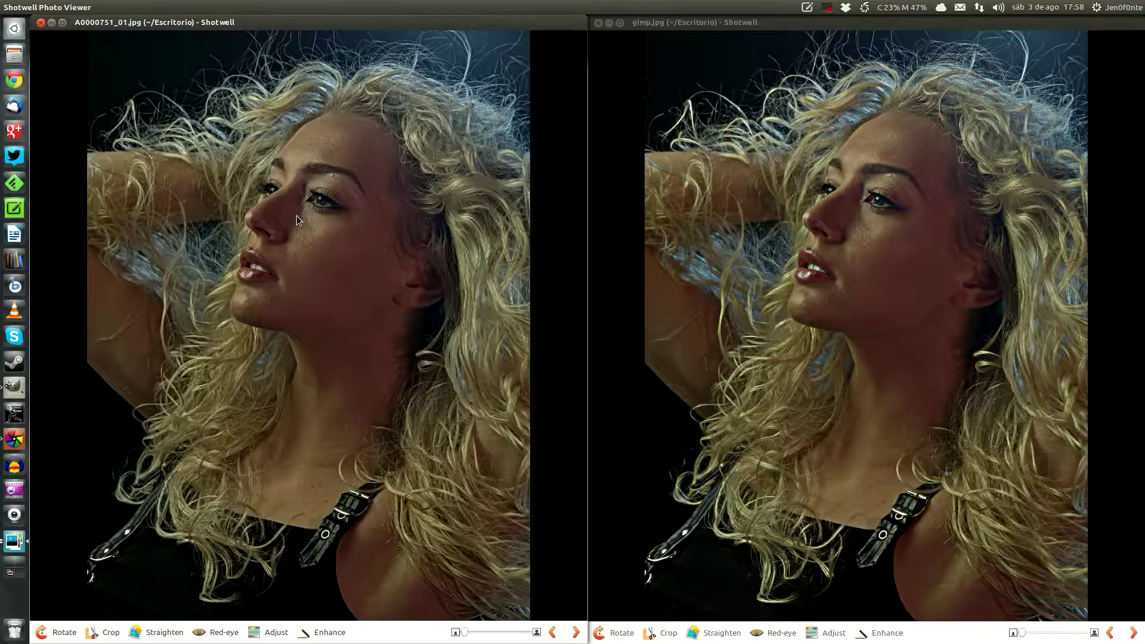
click(617, 314)
click(461, 314)
click(621, 318)
click(482, 317)
click(673, 322)
click(461, 304)
- Switch workspaces back to darktable's darkroom with the five-step portrait edit
key(ctrl+alt+Up)
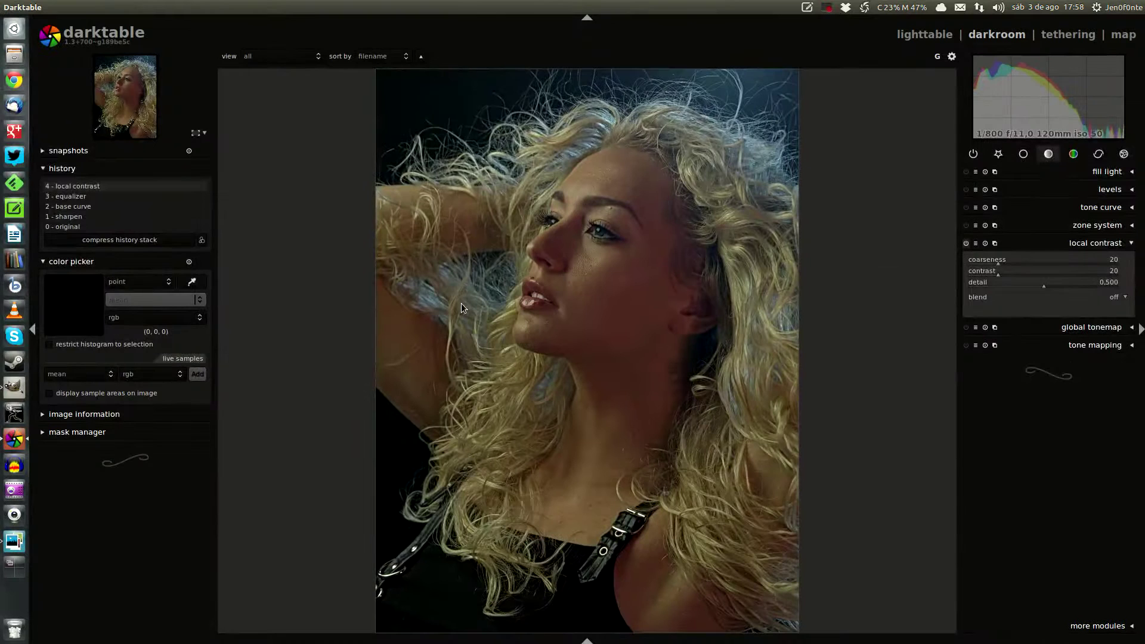